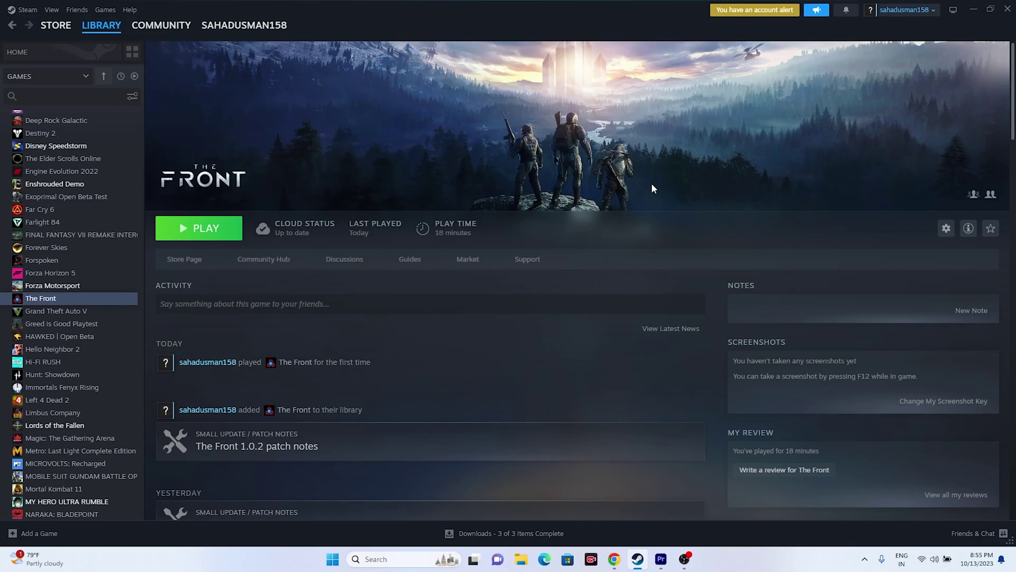
Display the computer's power options with the Restart choice and dismiss them without restarting
left_click(333, 559)
left_click(638, 523)
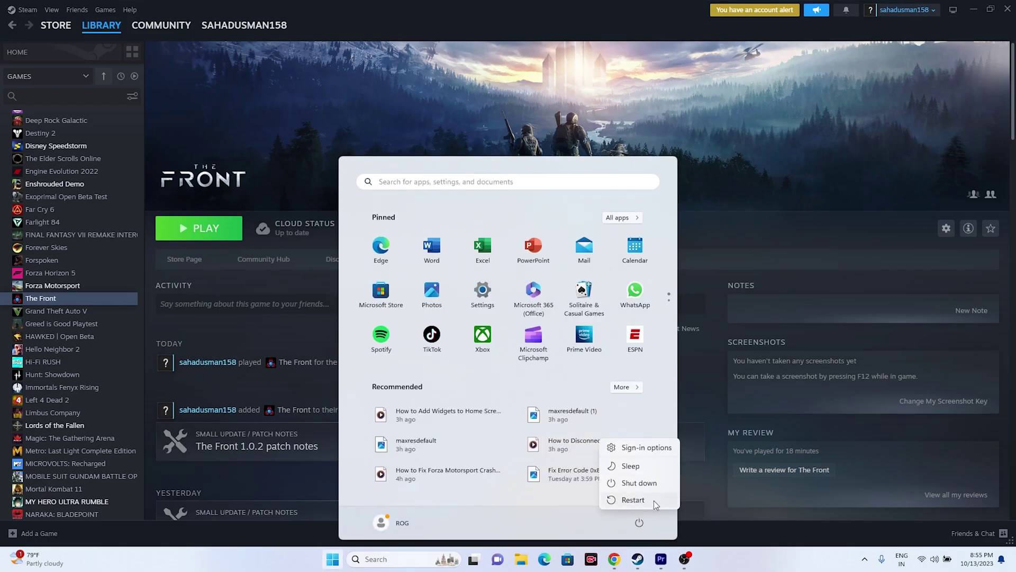
left_click(715, 568)
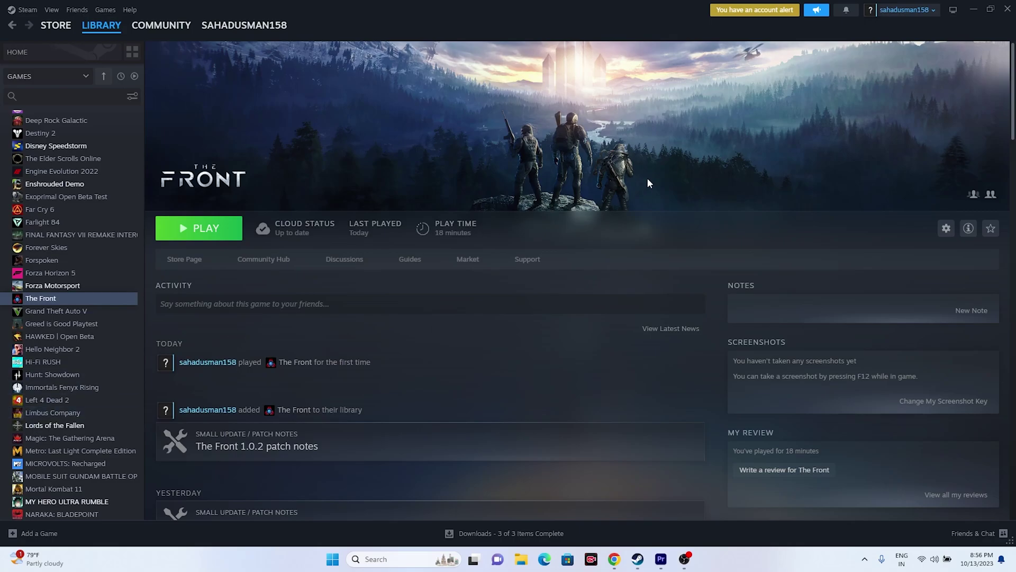
Browse to The Front's installation folder from the game's installed files properties and maximize the folder window
right_click(43, 300)
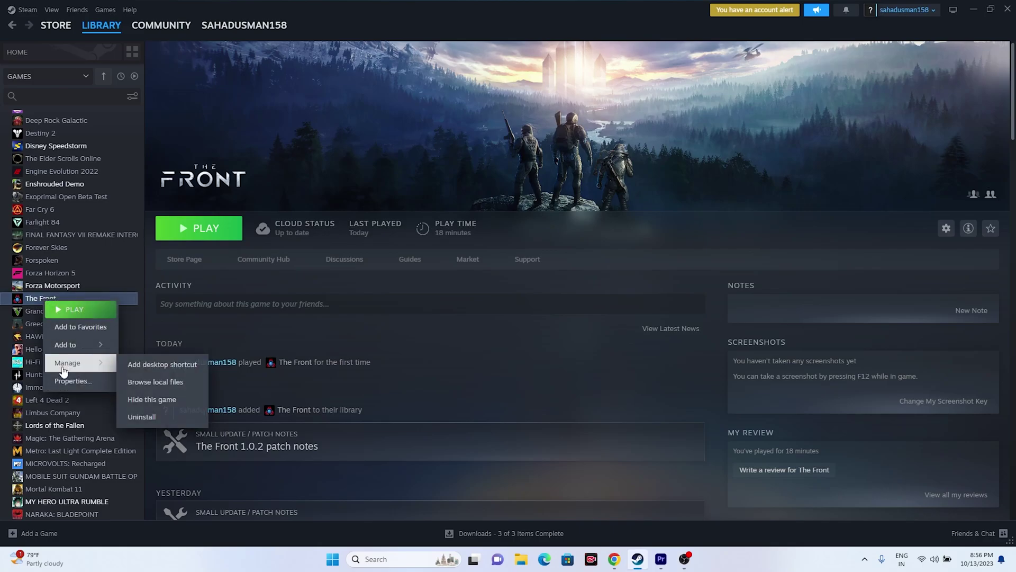
key("Escape")
left_click(332, 204)
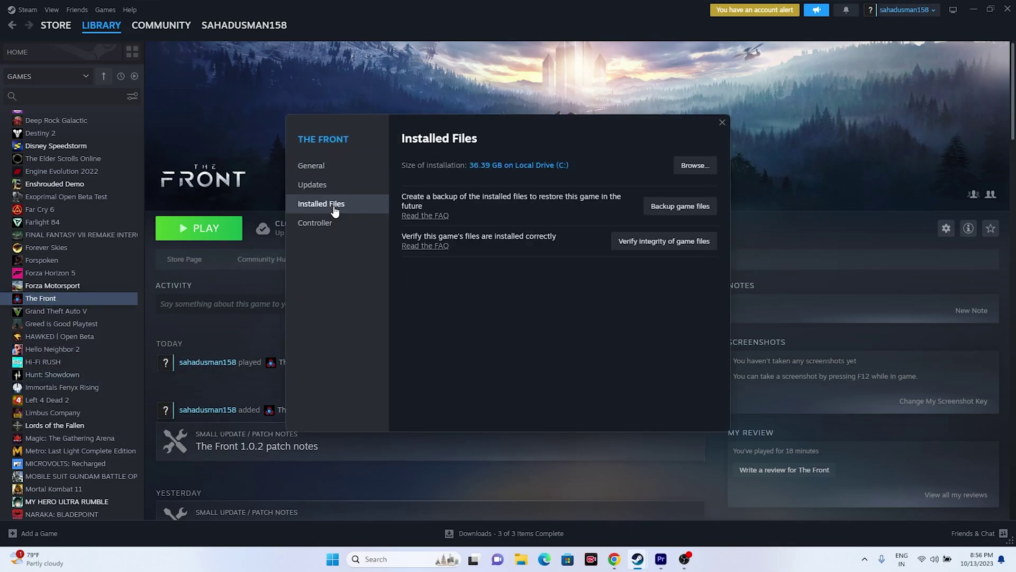
left_click(694, 167)
left_click(977, 11)
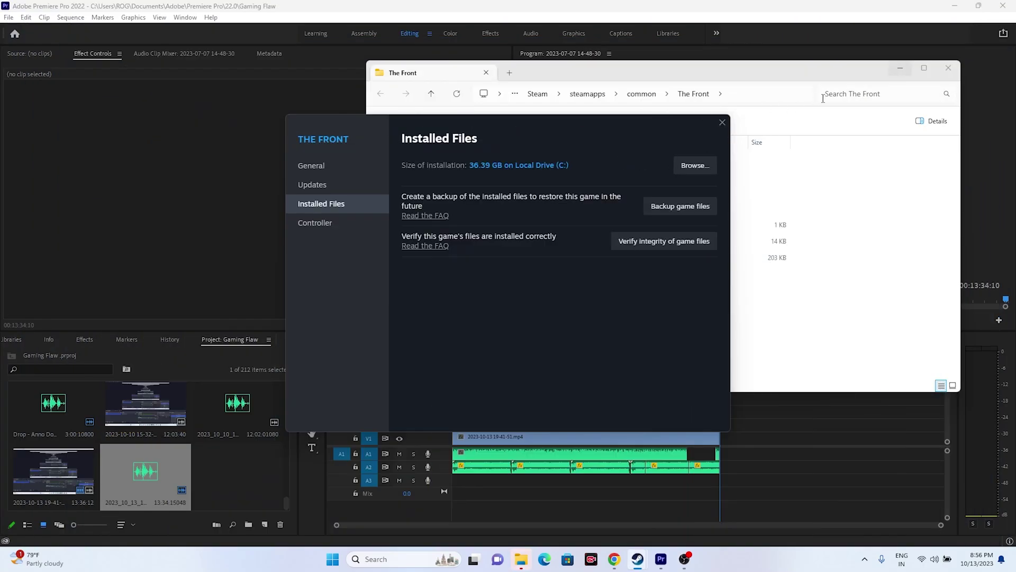
double_click(925, 78)
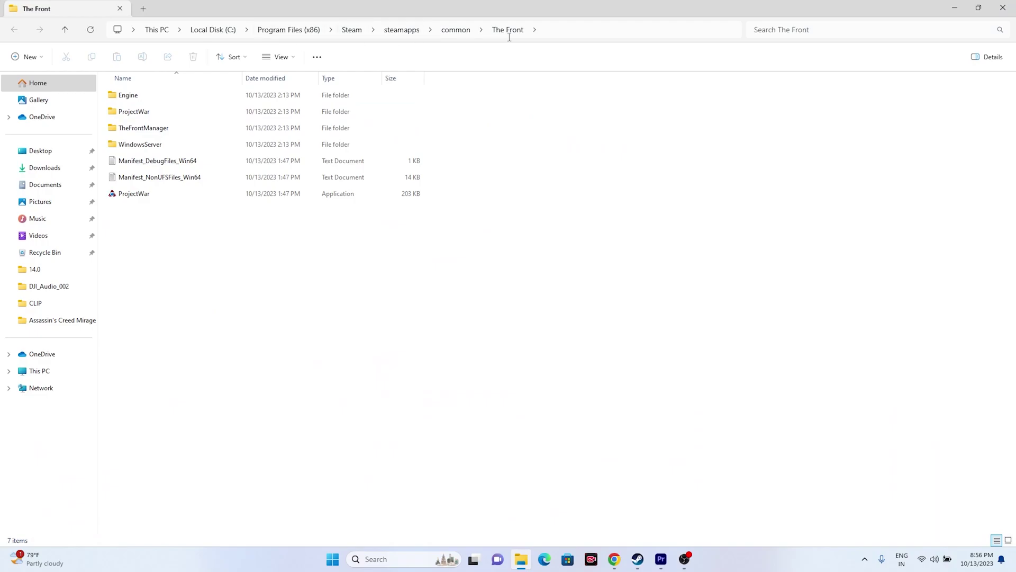
Locate the ProjectWar application, close the folder and the game's properties, and clear the remaining window to reach the desktop
left_click(140, 196)
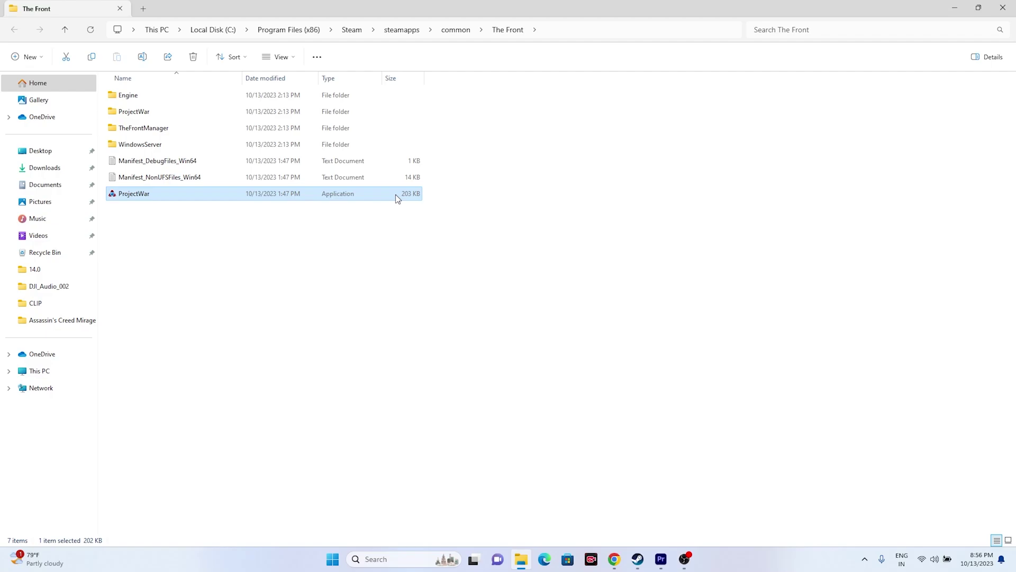
left_click(1004, 12)
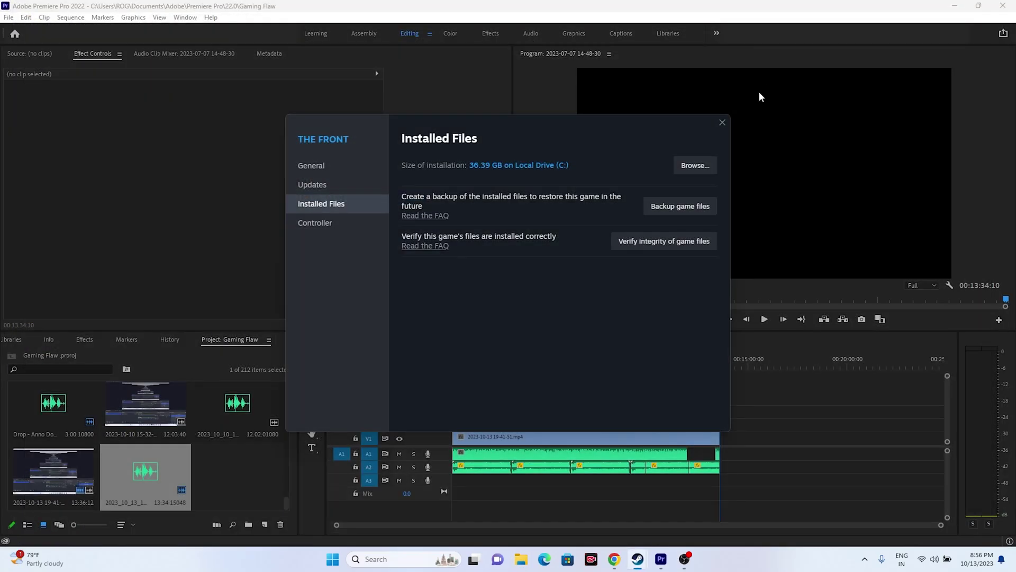
left_click(724, 123)
left_click(958, 8)
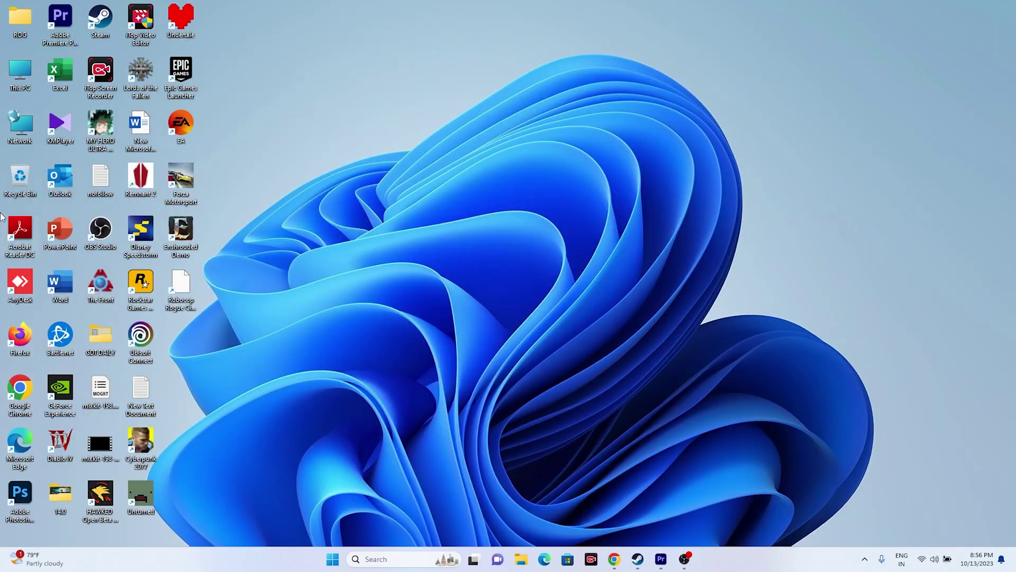
Open the C:\Program Files (x86)\Steam\steamapps\common folder in File Explorer
key("super+e")
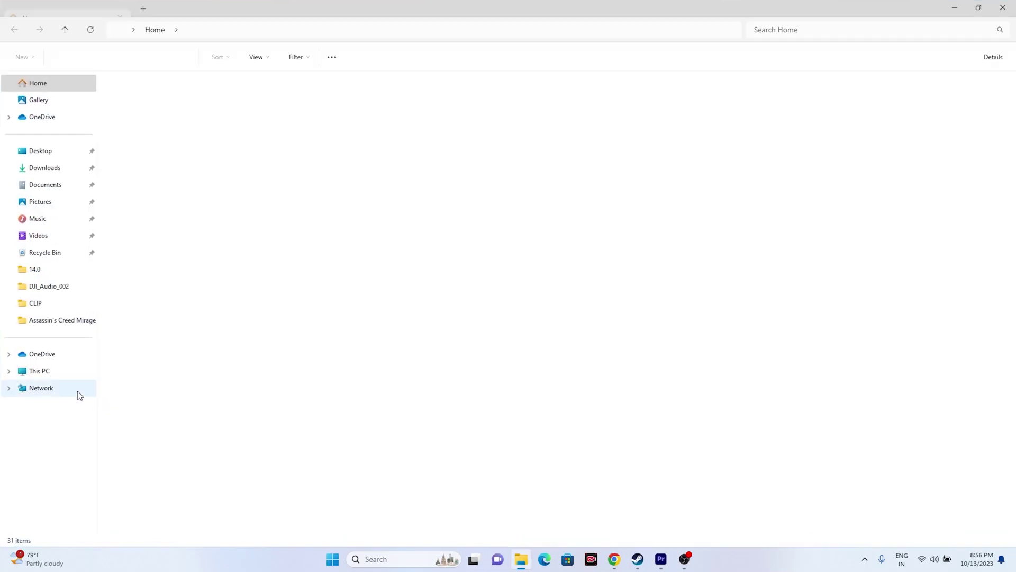
left_click(40, 371)
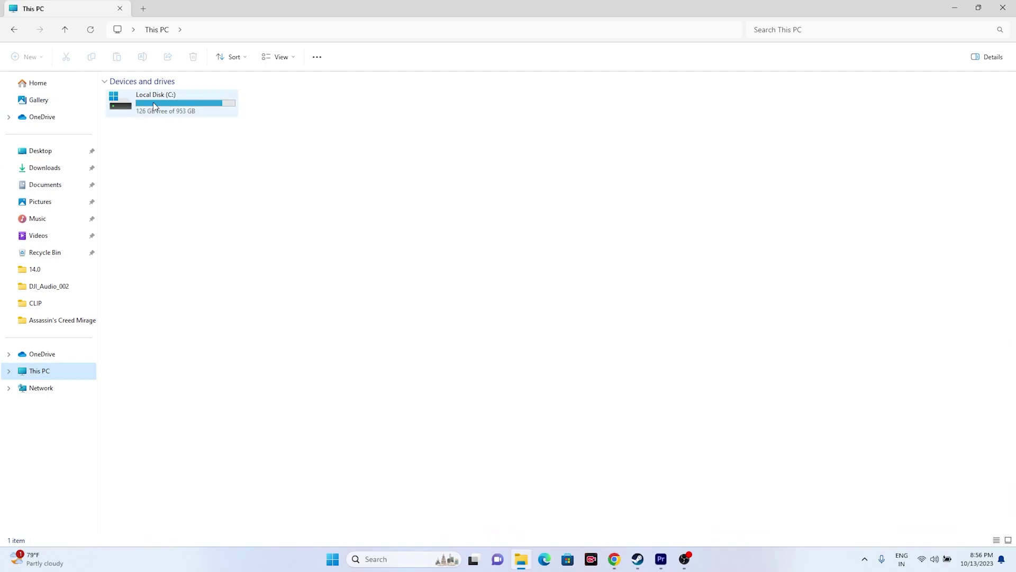
double_click(153, 106)
double_click(158, 177)
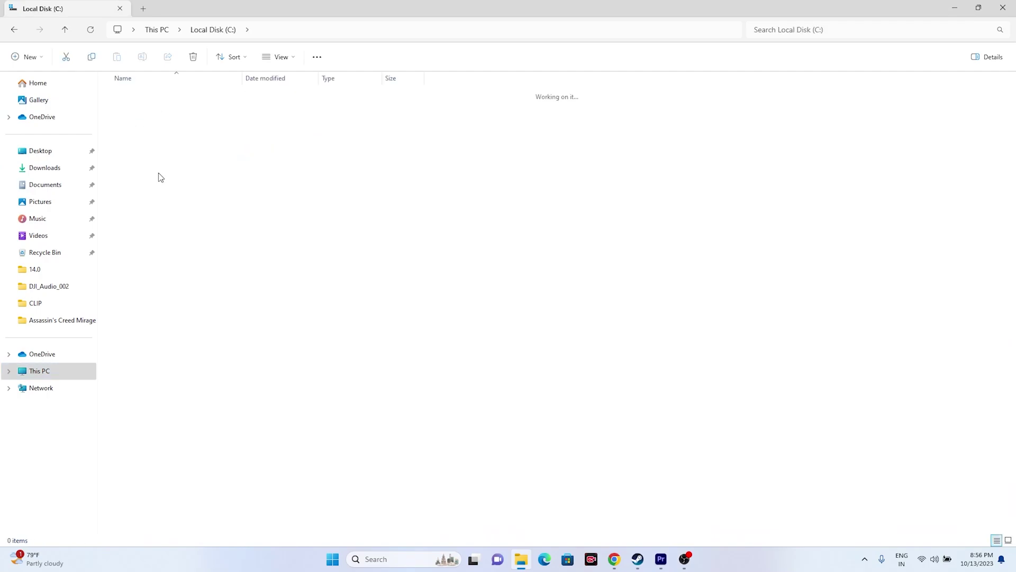
scroll(161, 177, "down", 1)
double_click(140, 366)
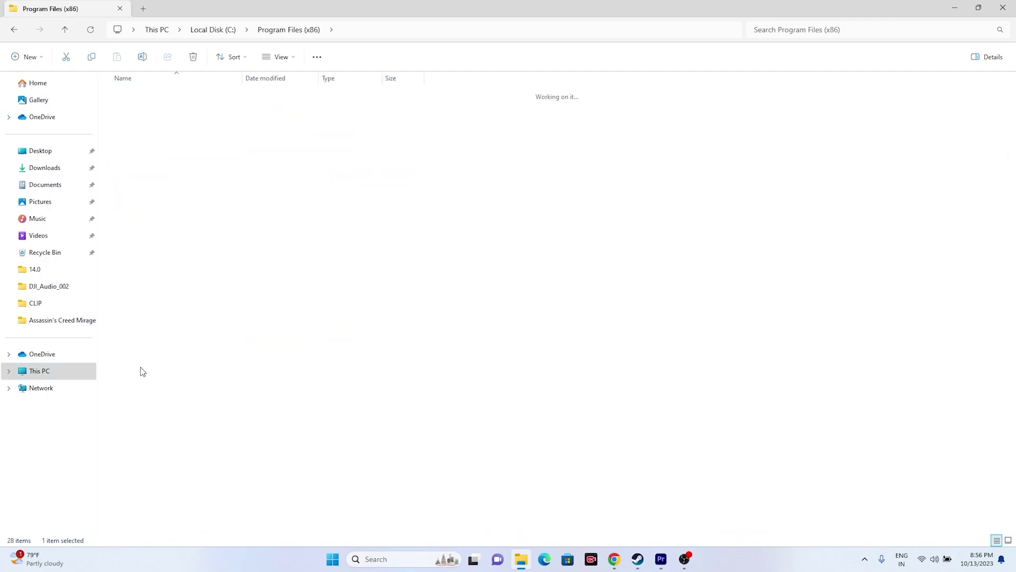
scroll(167, 333, "down", 1)
double_click(141, 312)
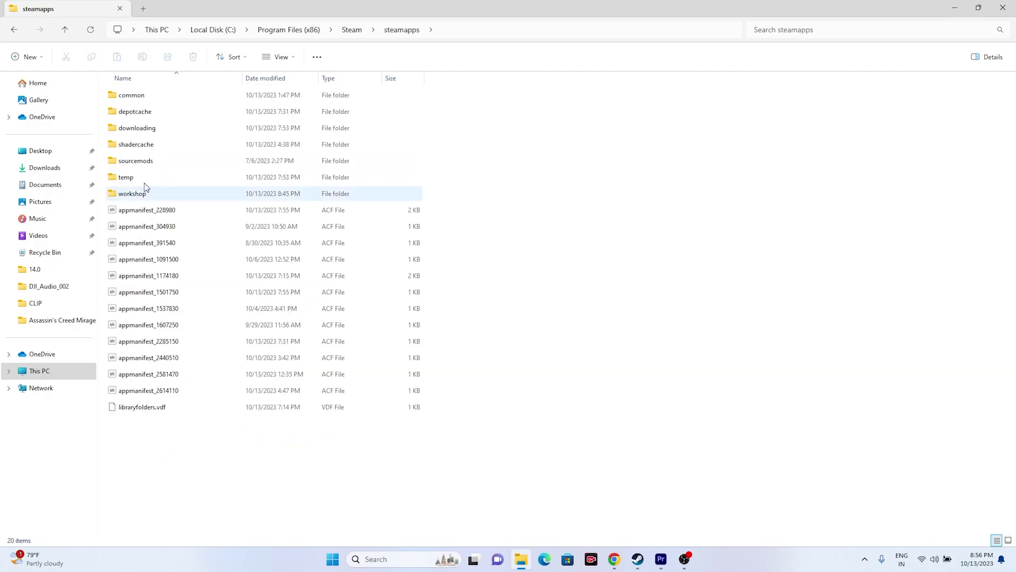
double_click(140, 97)
Find The Front's game folder inside the common folder and open it
scroll(159, 297, "down", 3)
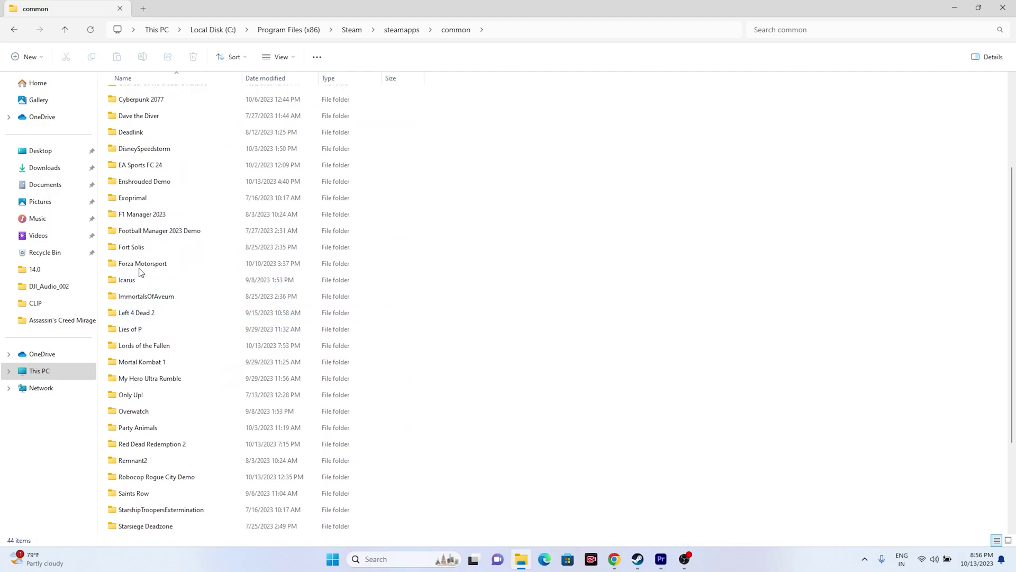
scroll(154, 324, "down", 2)
scroll(153, 440, "down", 1)
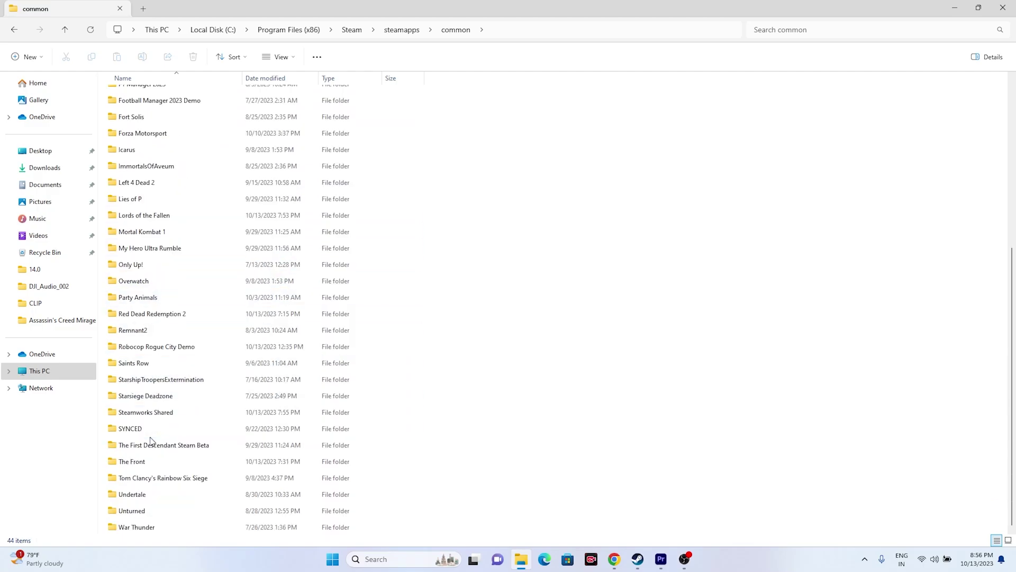
double_click(143, 464)
Set the ProjectWar application to always run as an administrator and save its properties
left_click(159, 195)
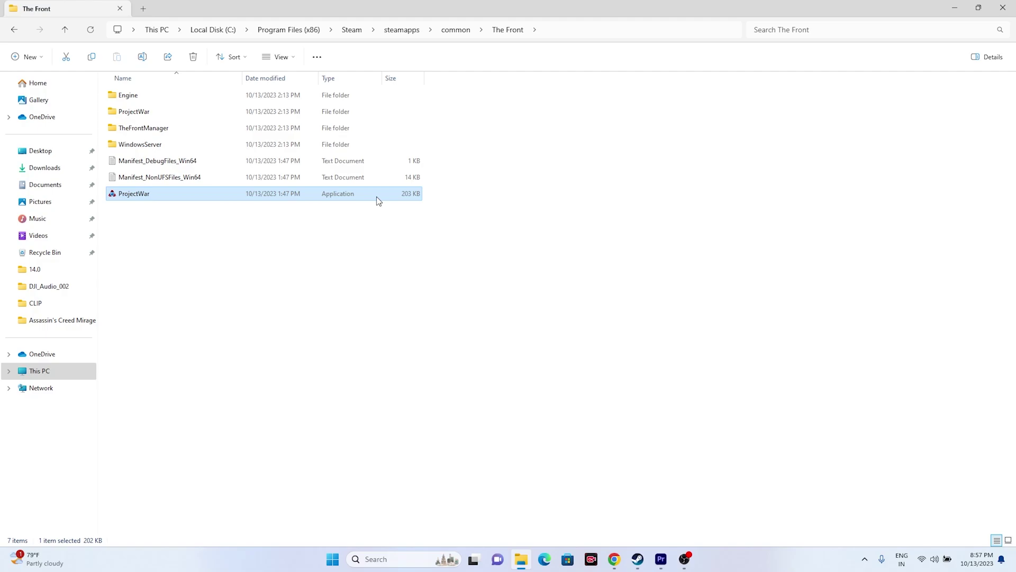
right_click(352, 197)
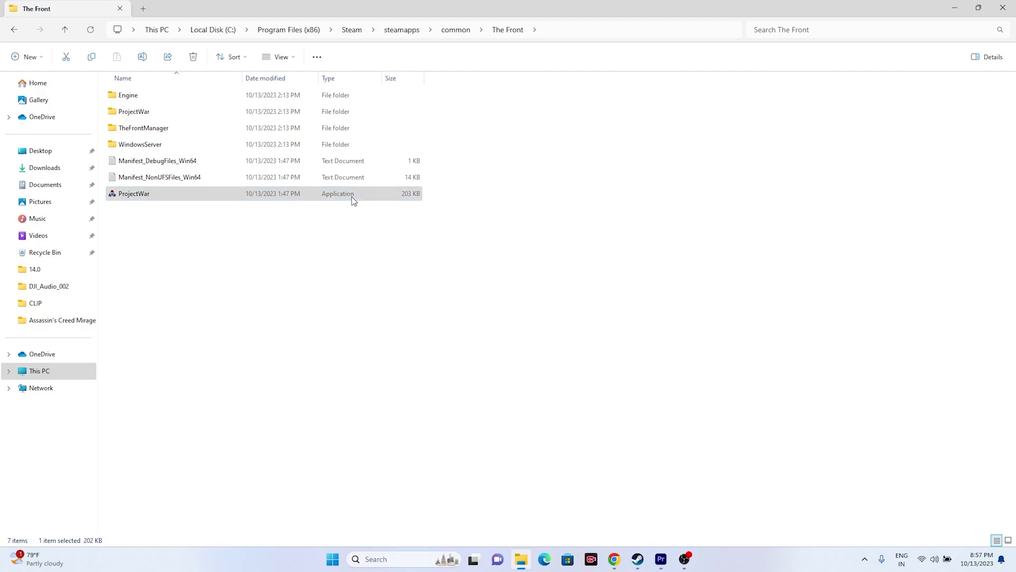
left_click(402, 377)
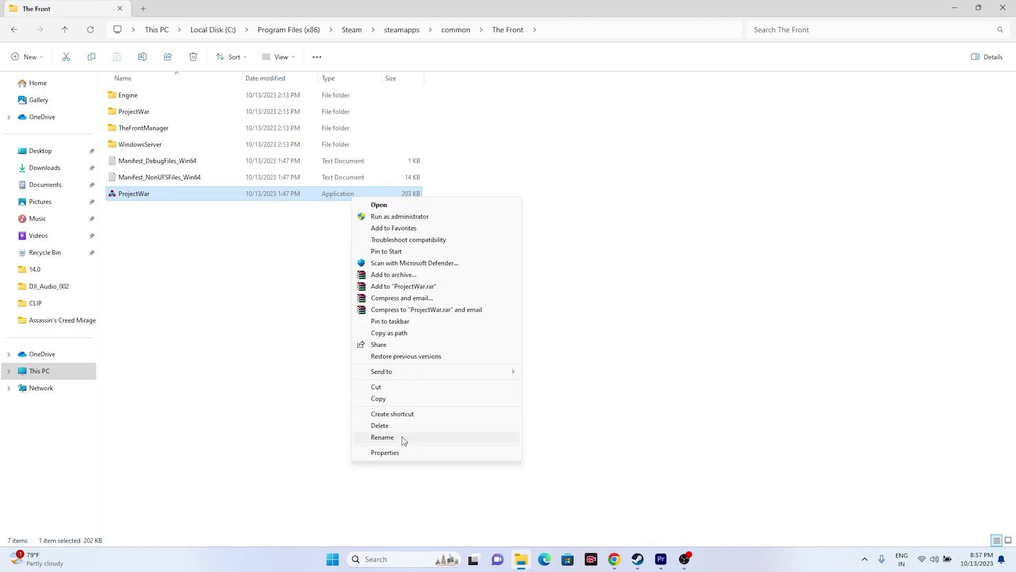
left_click(401, 450)
left_click(451, 232)
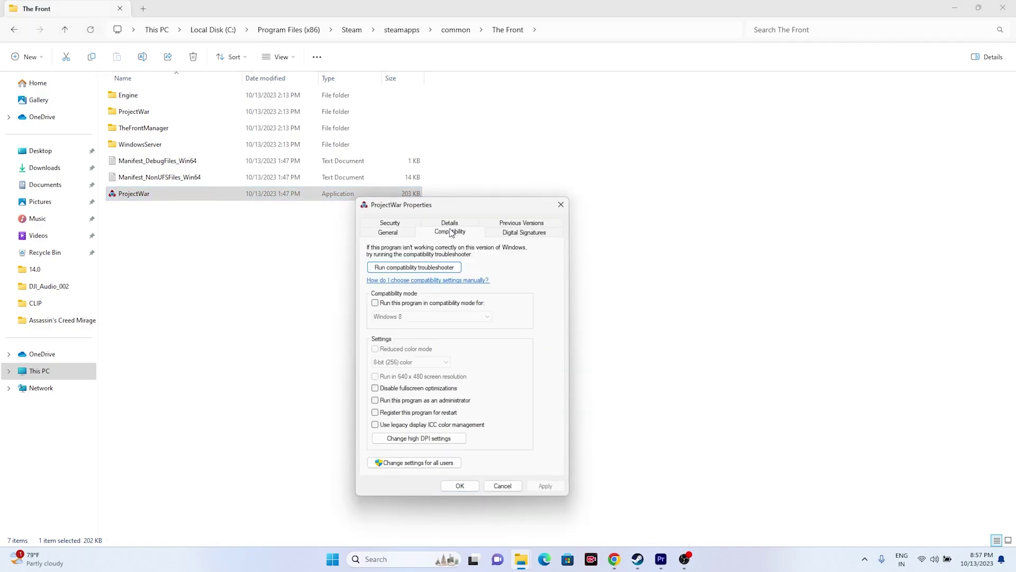
left_click(375, 400)
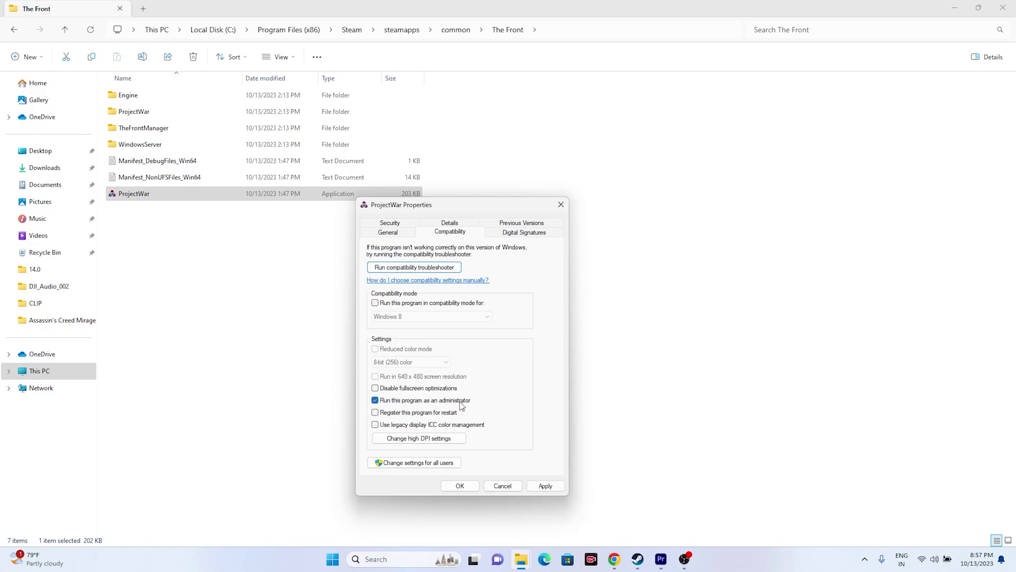
left_click(545, 486)
left_click(460, 486)
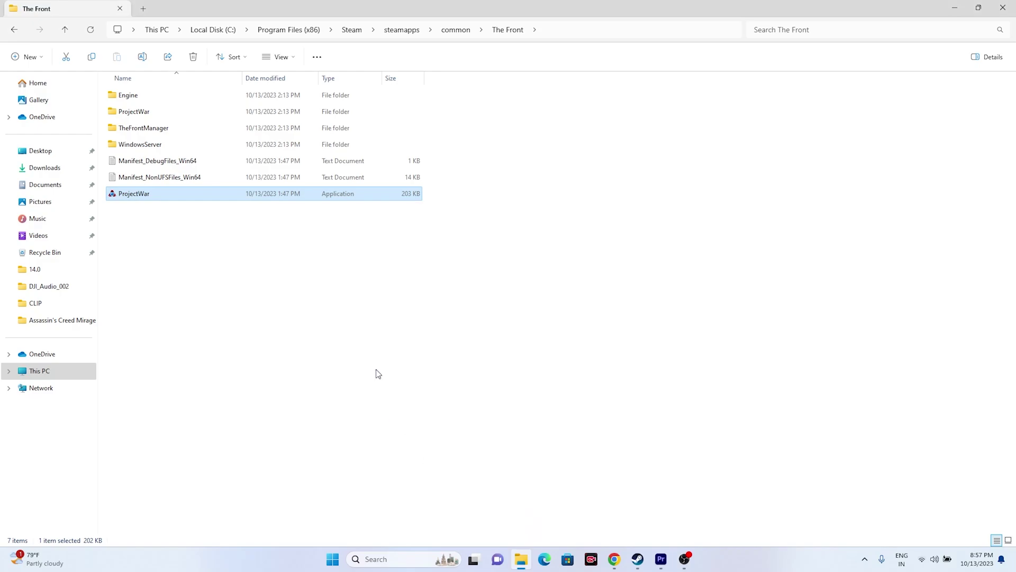
Enable compatibility mode for Windows 7 in the ProjectWar application's properties and apply it
right_click(347, 196)
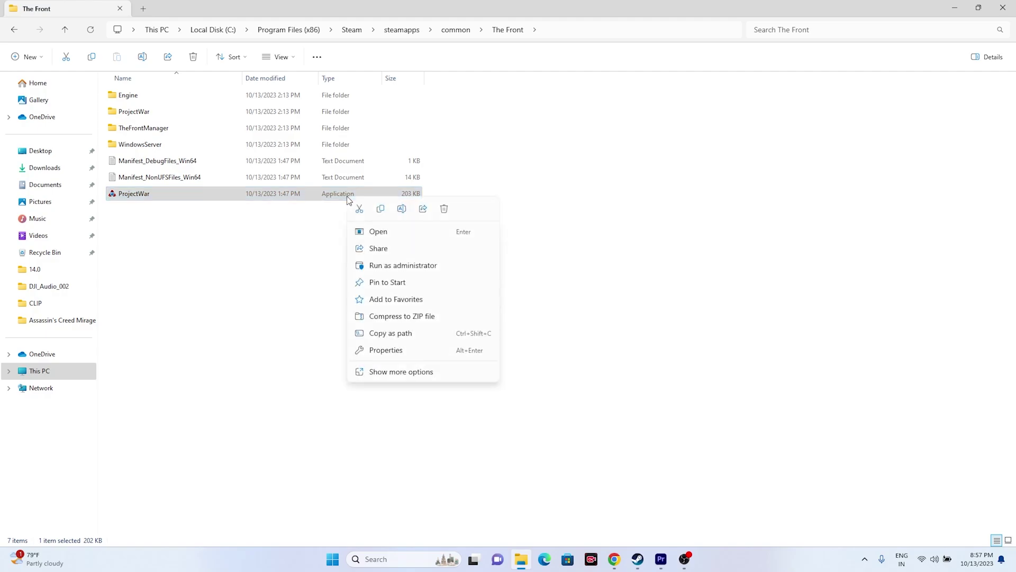
left_click(389, 372)
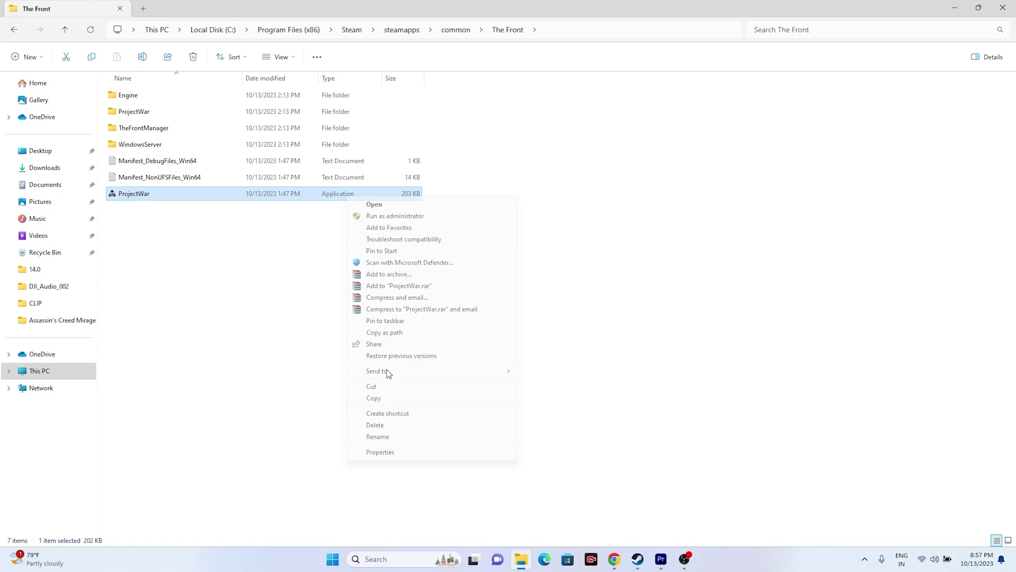
left_click(390, 451)
left_click(438, 234)
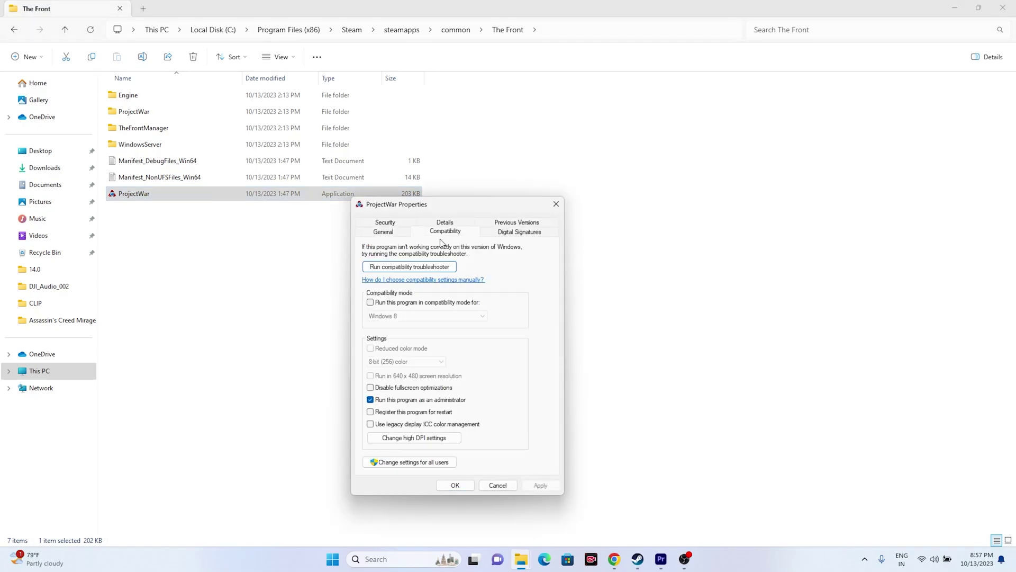
left_click(371, 303)
left_click(464, 314)
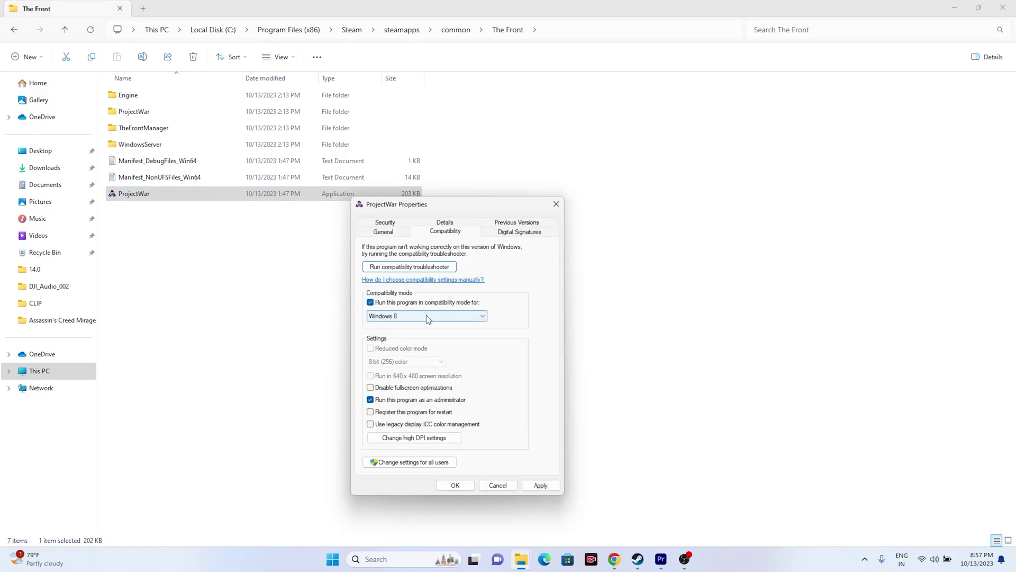
left_click(418, 315)
left_click(414, 347)
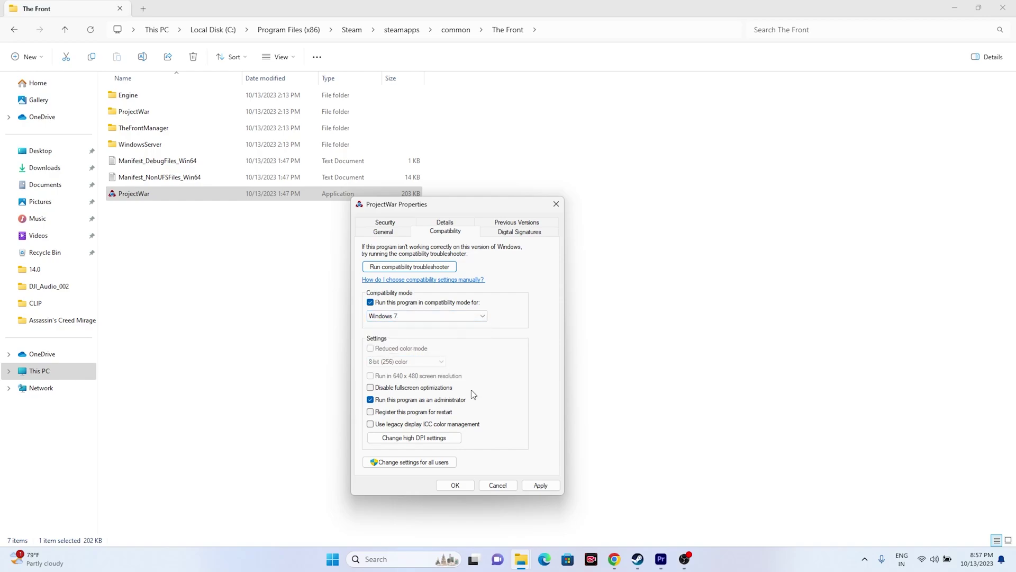
left_click(547, 486)
Choose another Windows version for ProjectWar's compatibility mode, apply it and close the properties
left_click(420, 318)
left_click(413, 356)
left_click(535, 486)
left_click(453, 486)
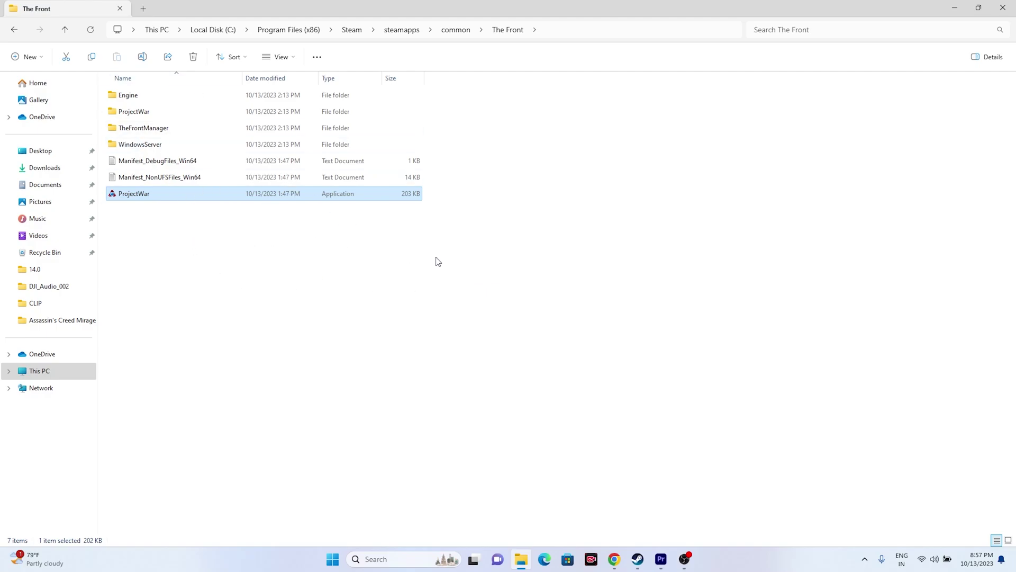
Close the game folder, bring up Steam and minimize it to return to the desktop
left_click(1003, 8)
left_click(638, 559)
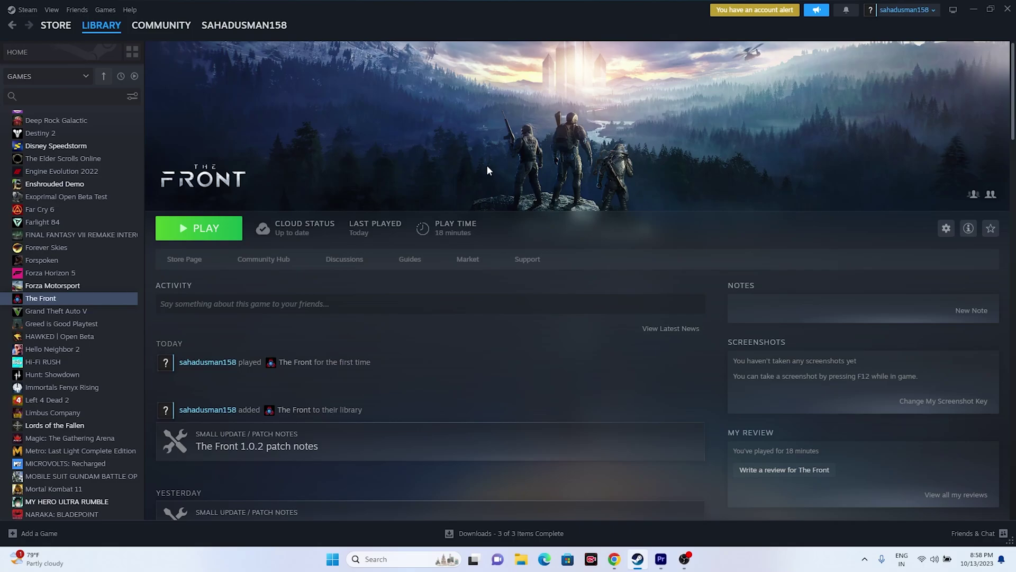
left_click(973, 9)
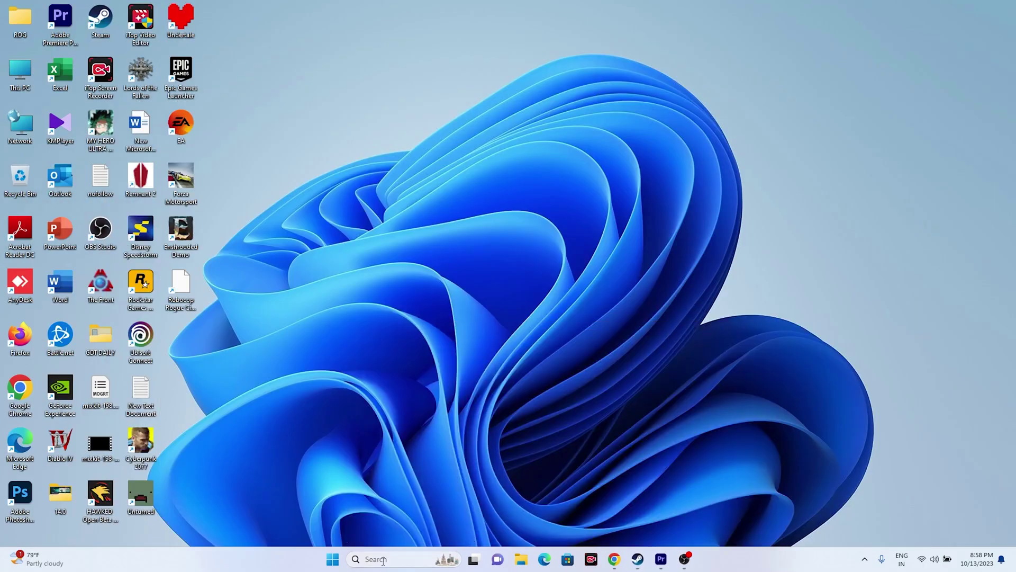
Open Windows Settings and show the Date & time page under Time & language
left_click(383, 560)
left_click(389, 268)
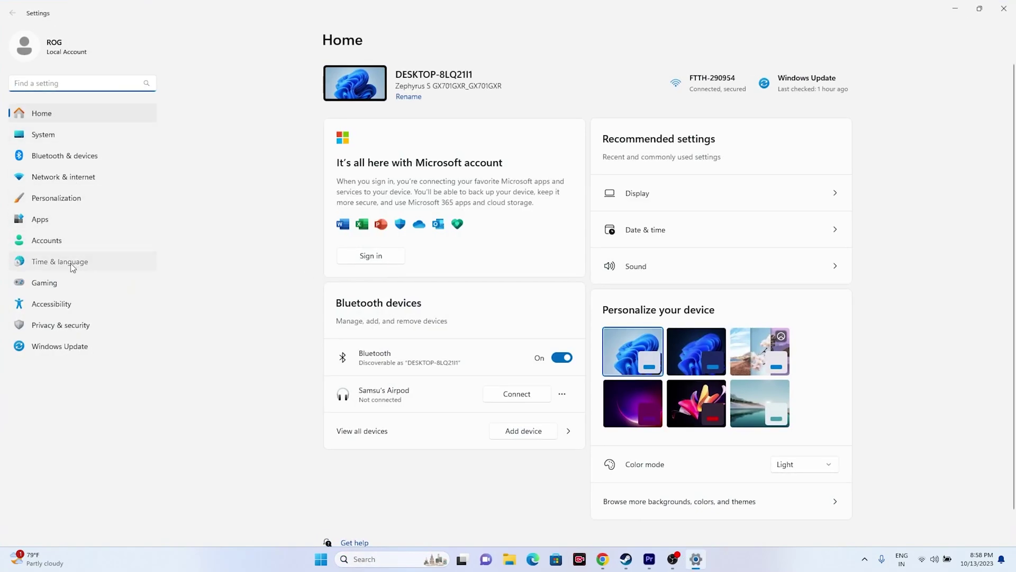
left_click(73, 268)
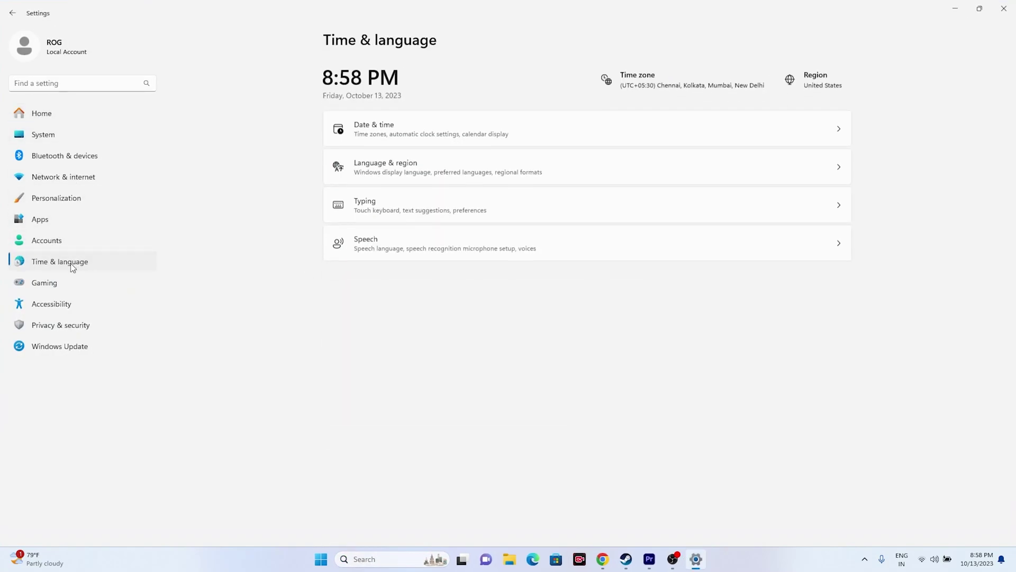
left_click(369, 131)
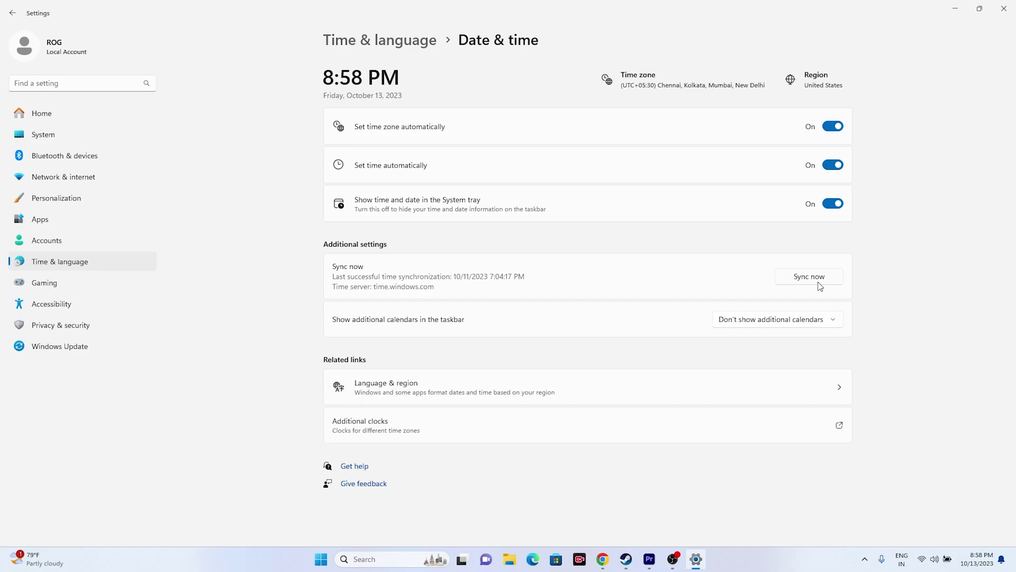
Open the Language & region settings and view the available choices for the country or region, leaving the selection as is
left_click(12, 13)
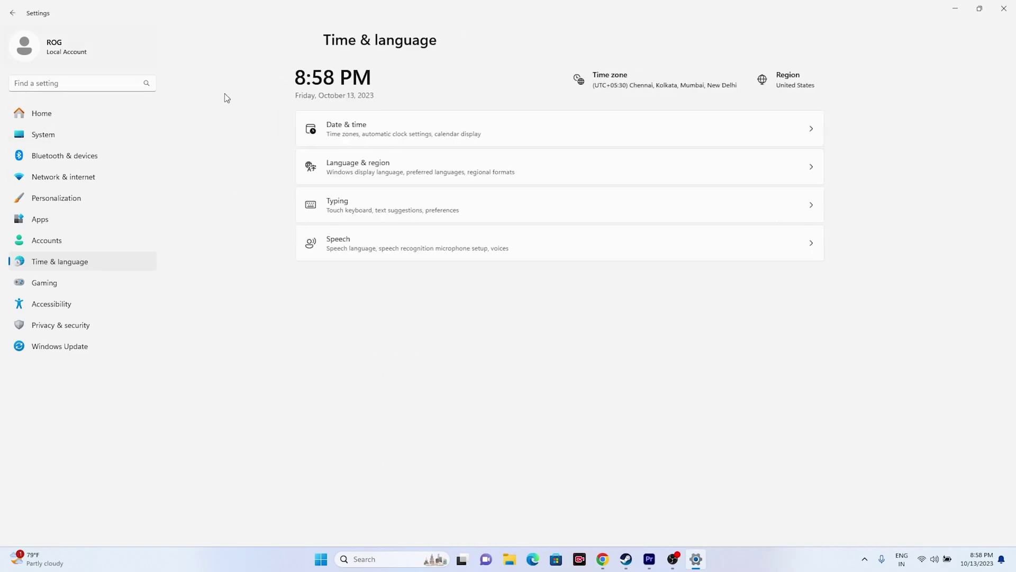
left_click(415, 179)
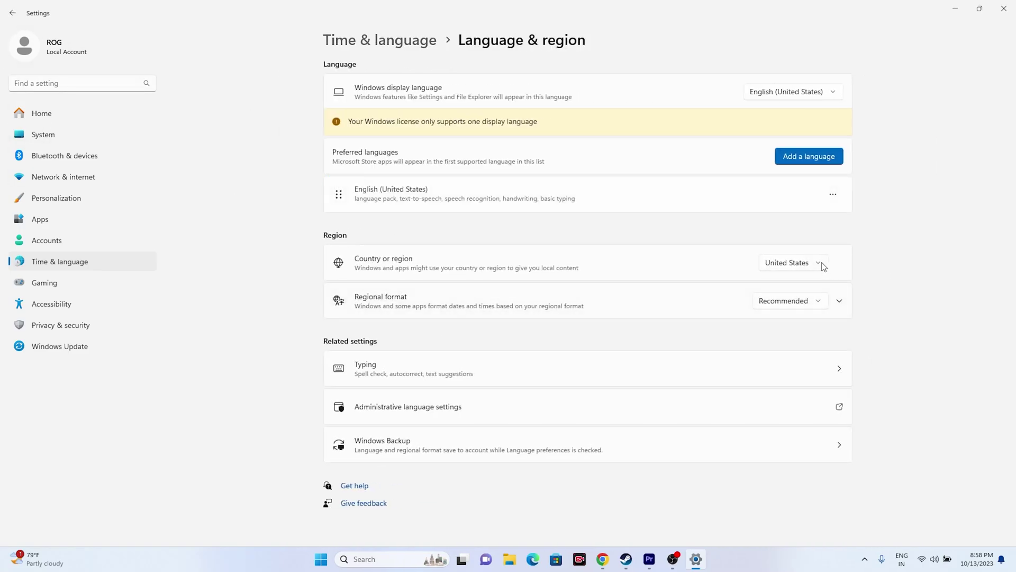
left_click(824, 267)
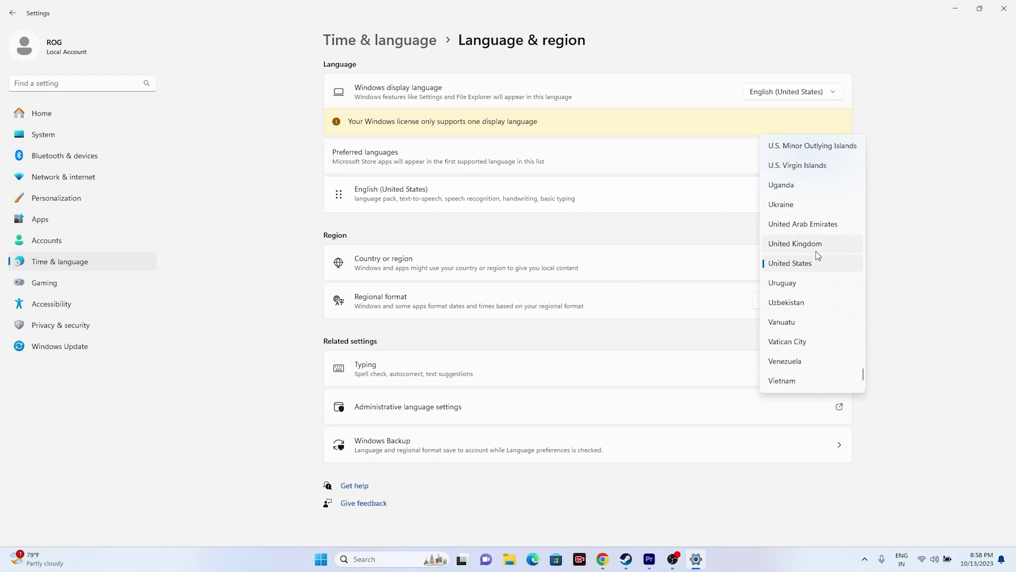
left_click(907, 248)
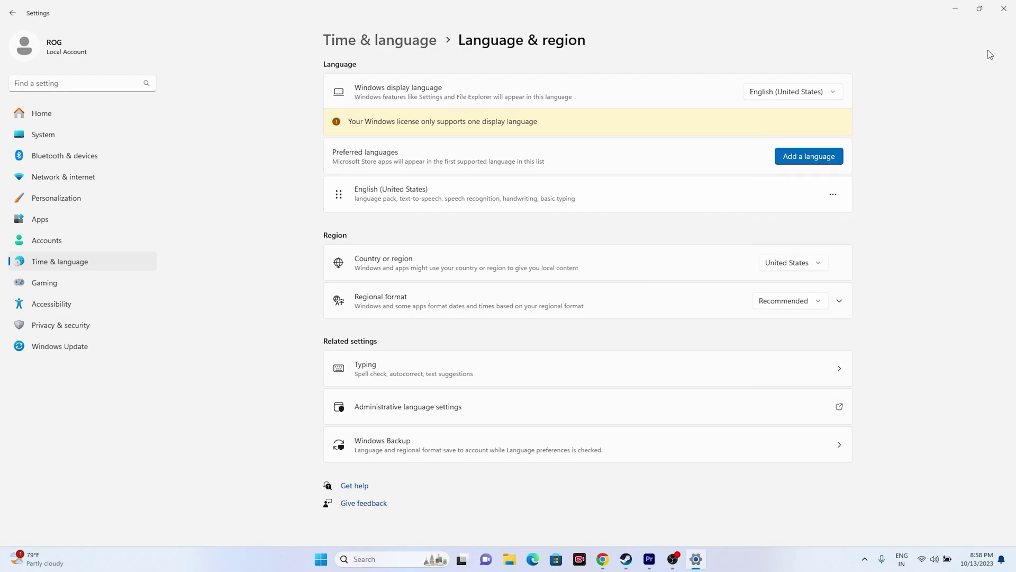
Close Settings, bring up The Front's library page in Steam and minimize Steam to return to the desktop
left_click(1004, 8)
left_click(638, 559)
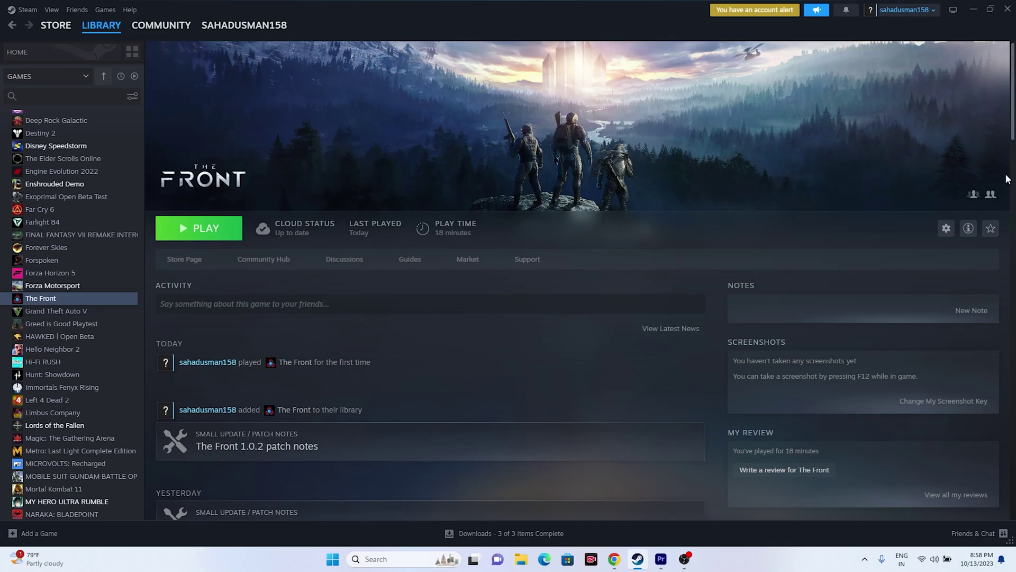
left_click(973, 9)
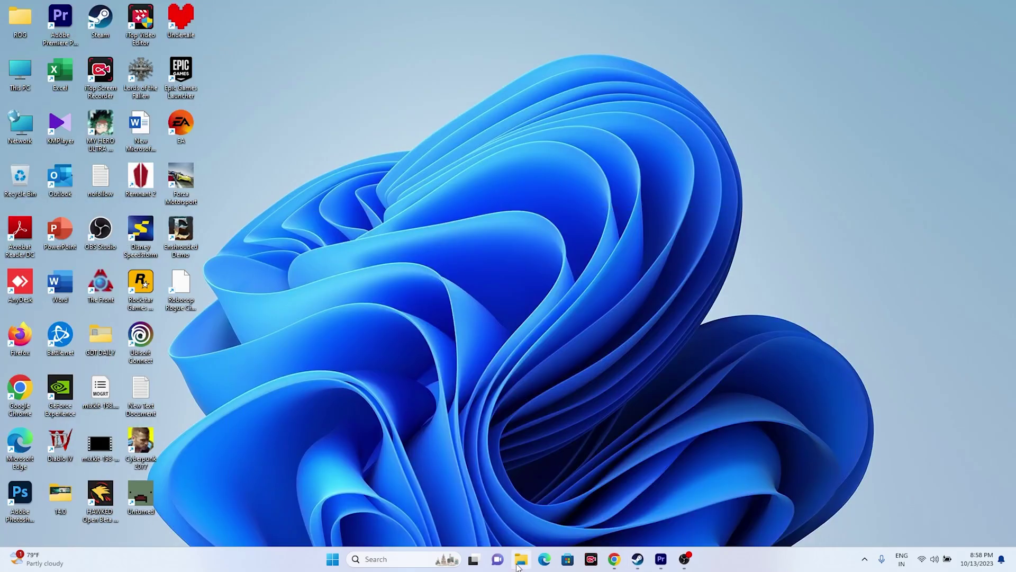
Open the My Games folder inside Documents in File Explorer to look for The Front's save folder
left_click(519, 566)
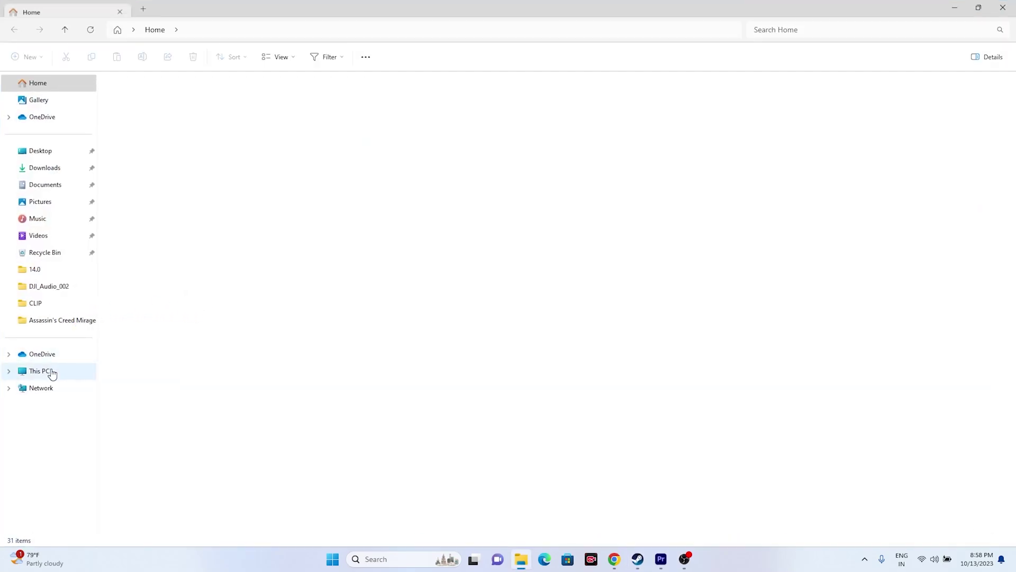
left_click(51, 372)
left_click(56, 186)
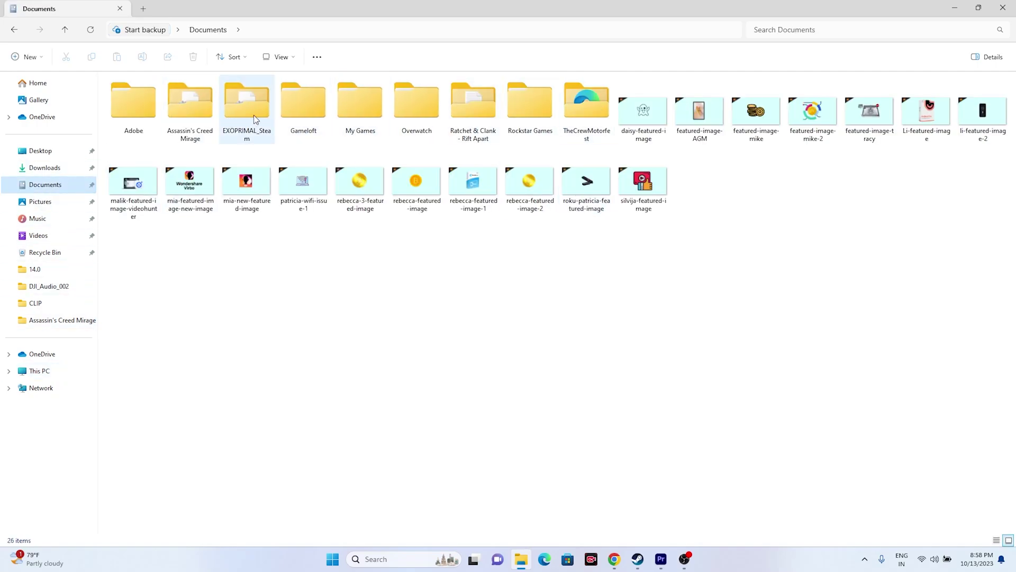
double_click(367, 117)
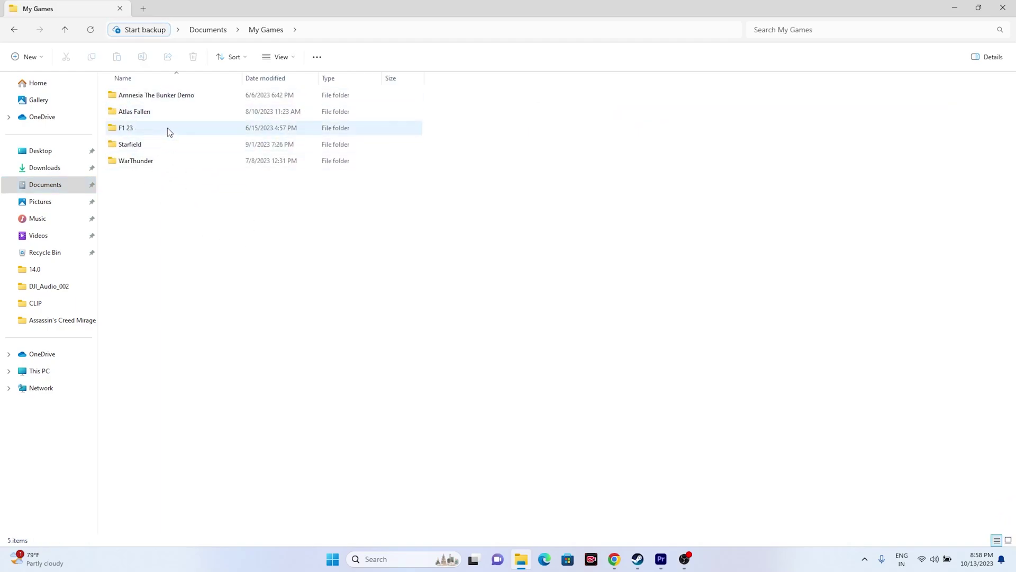
mouse_move(169, 132)
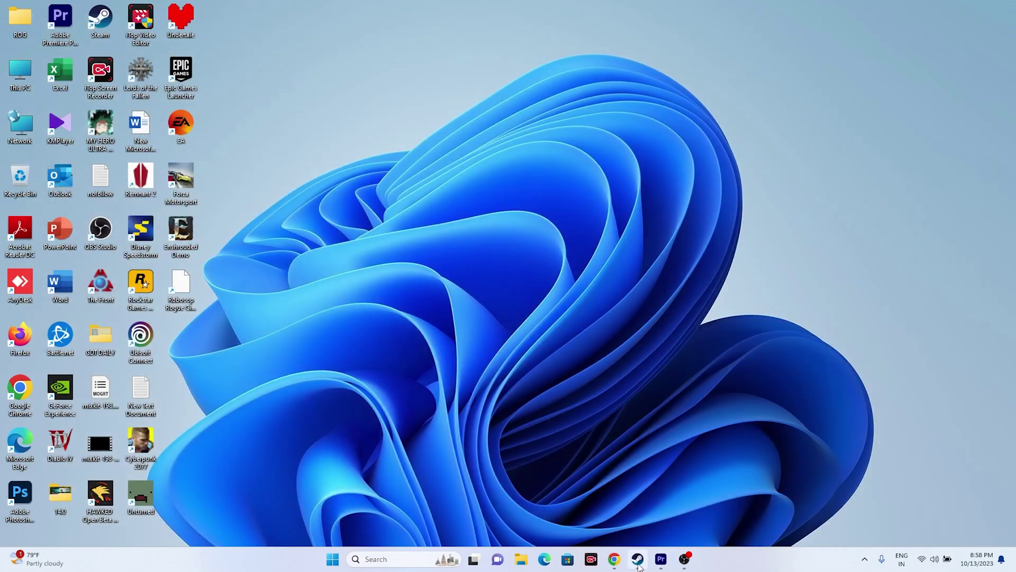
Minimize Steam, open Control Panel and show the apps allowed through Windows Defender Firewall
left_click(638, 559)
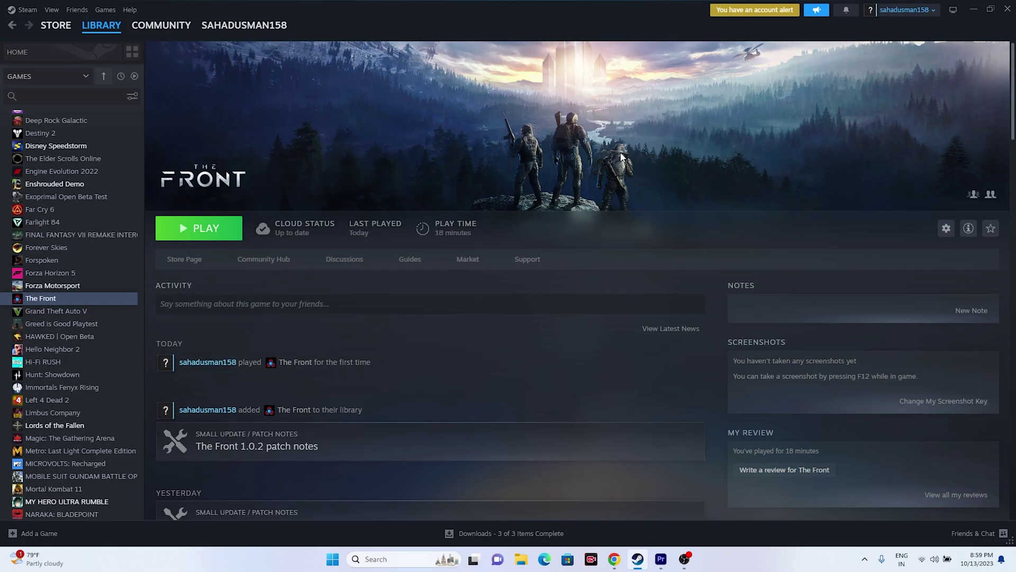
left_click(973, 10)
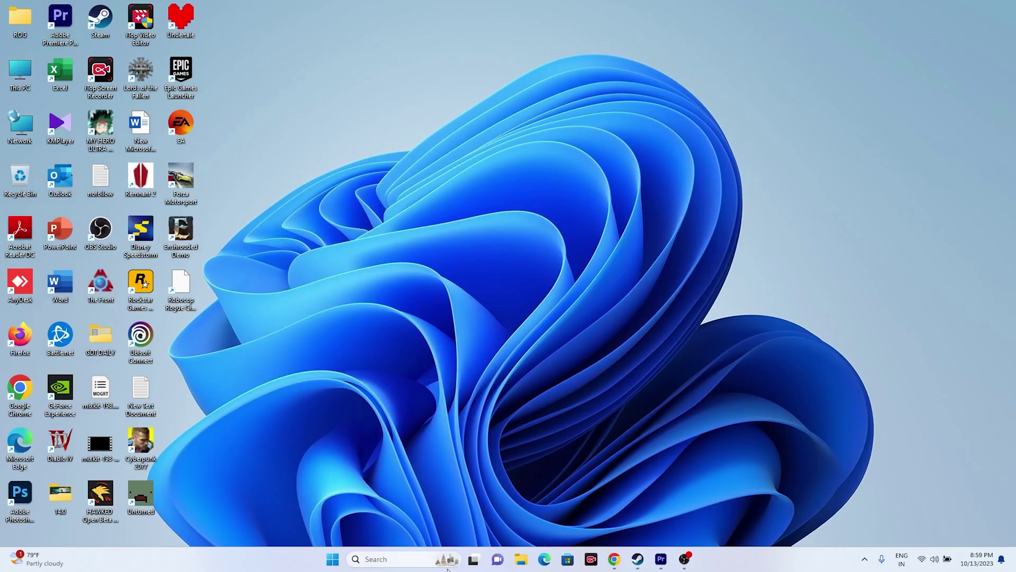
left_click(447, 566)
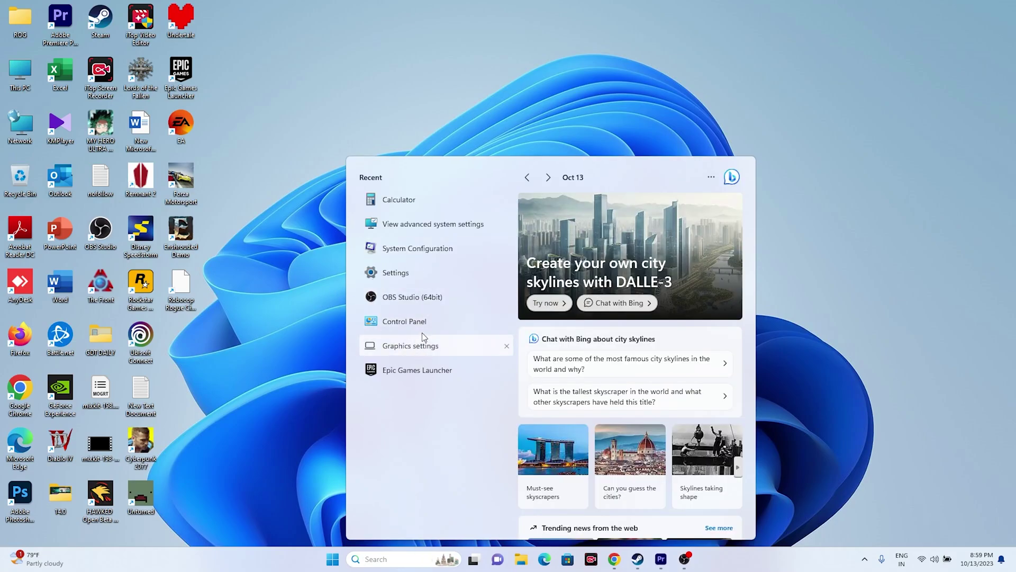
left_click(423, 323)
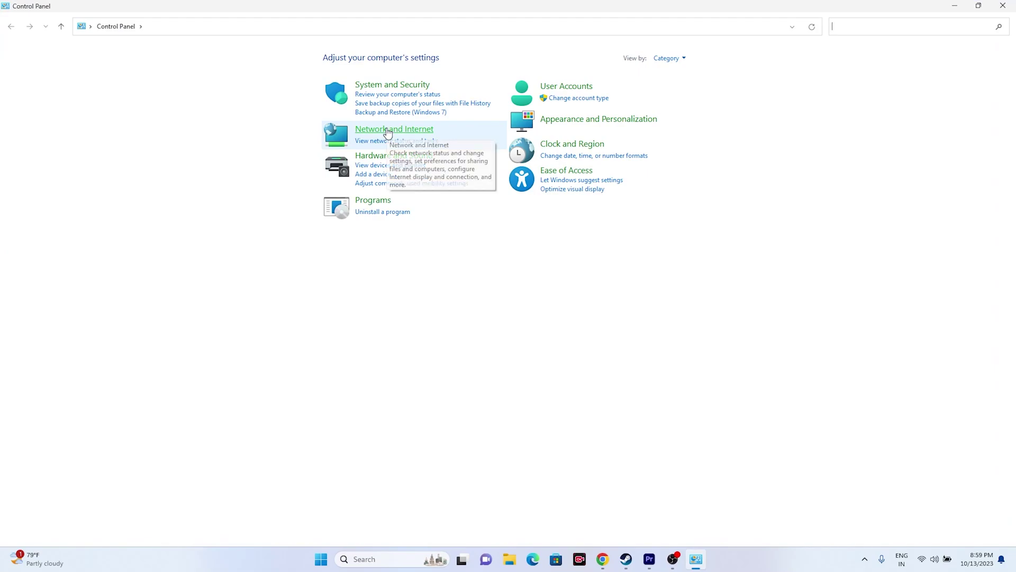
left_click(393, 86)
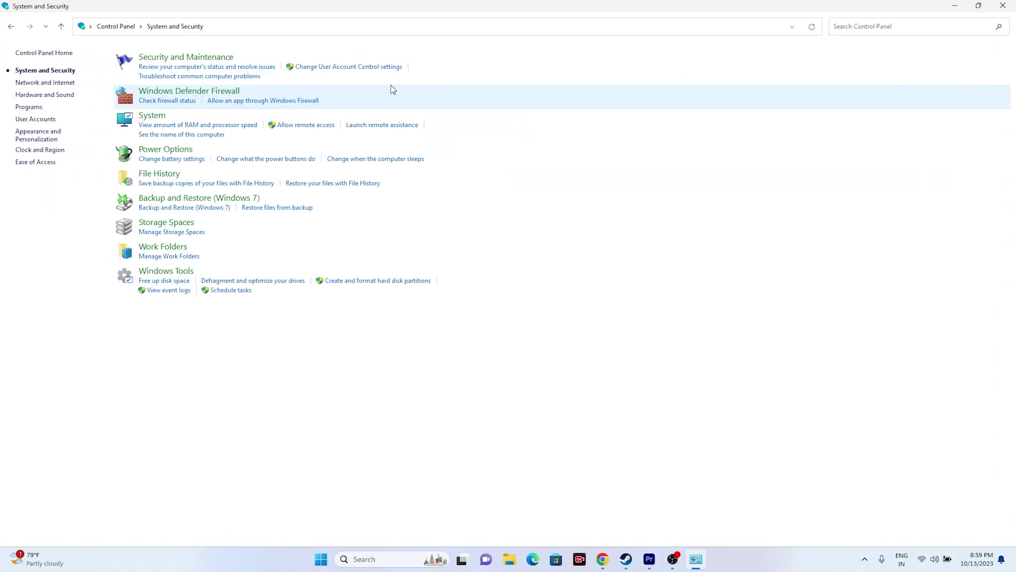
left_click(214, 93)
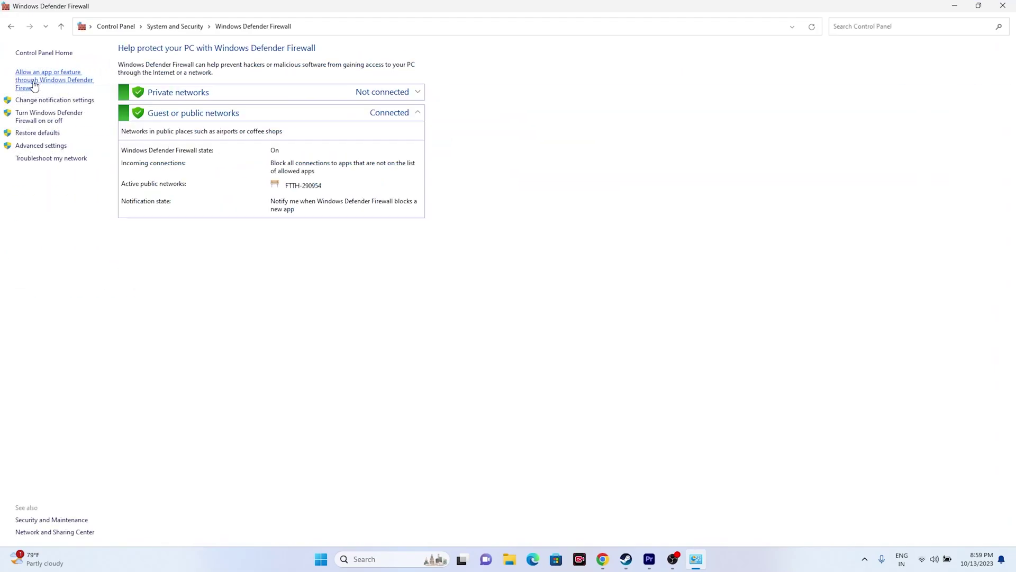
left_click(33, 85)
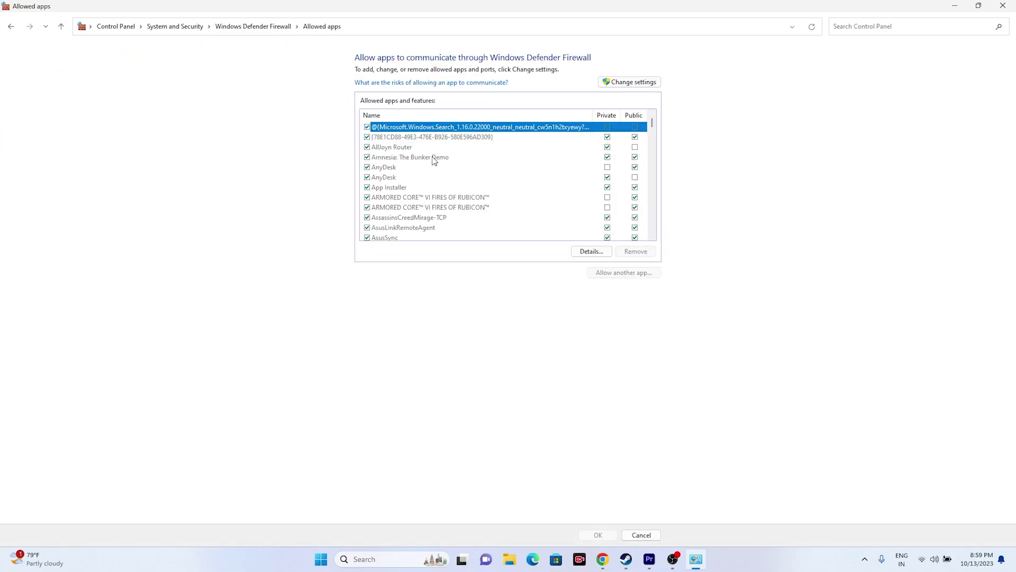
Look through the firewall's allowed apps for The Front and check its private and public network access
scroll(434, 160, "down", 10)
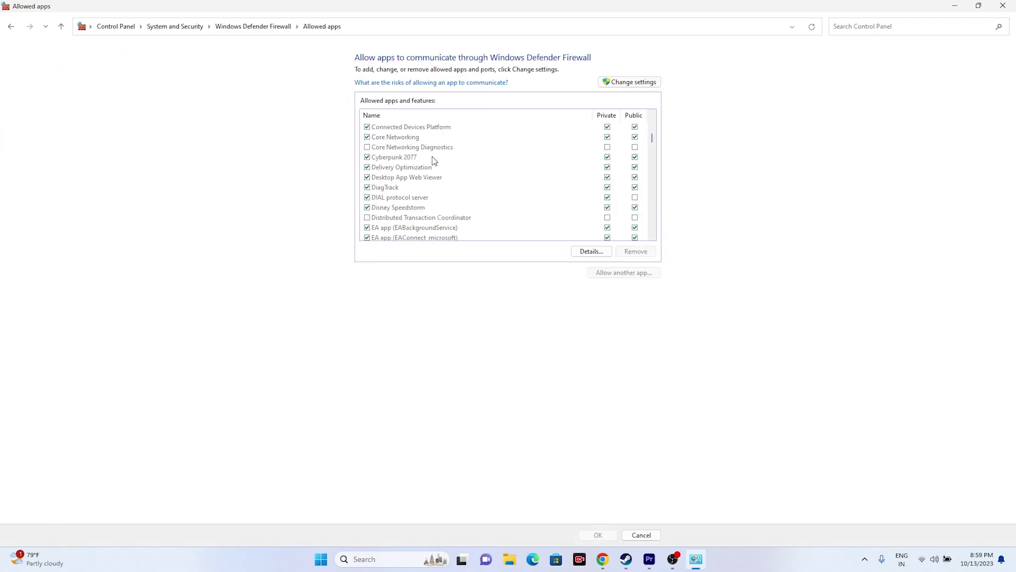
scroll(434, 160, "down", 1)
scroll(433, 161, "down", 6)
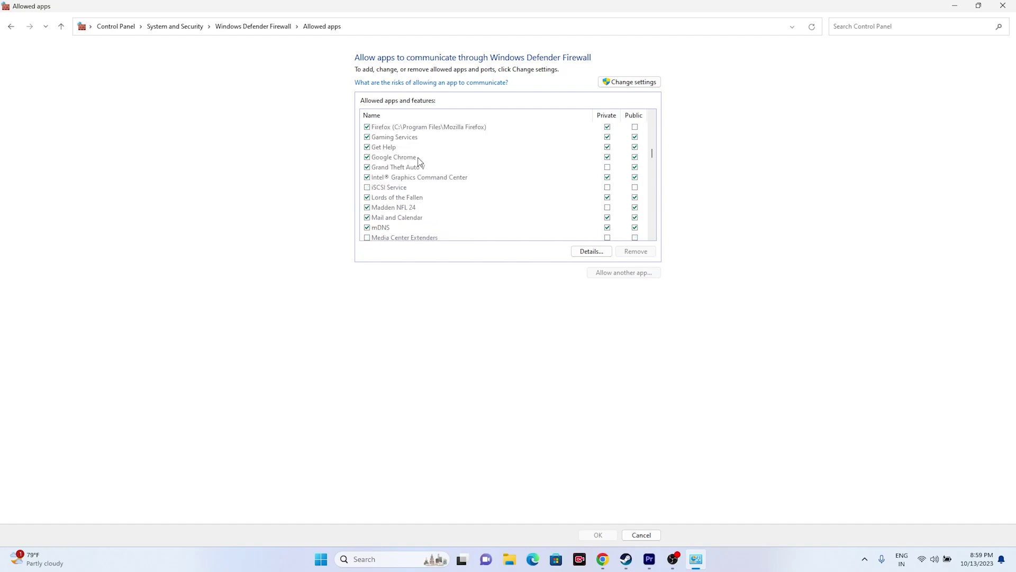
scroll(420, 161, "up", 1)
scroll(408, 166, "up", 1)
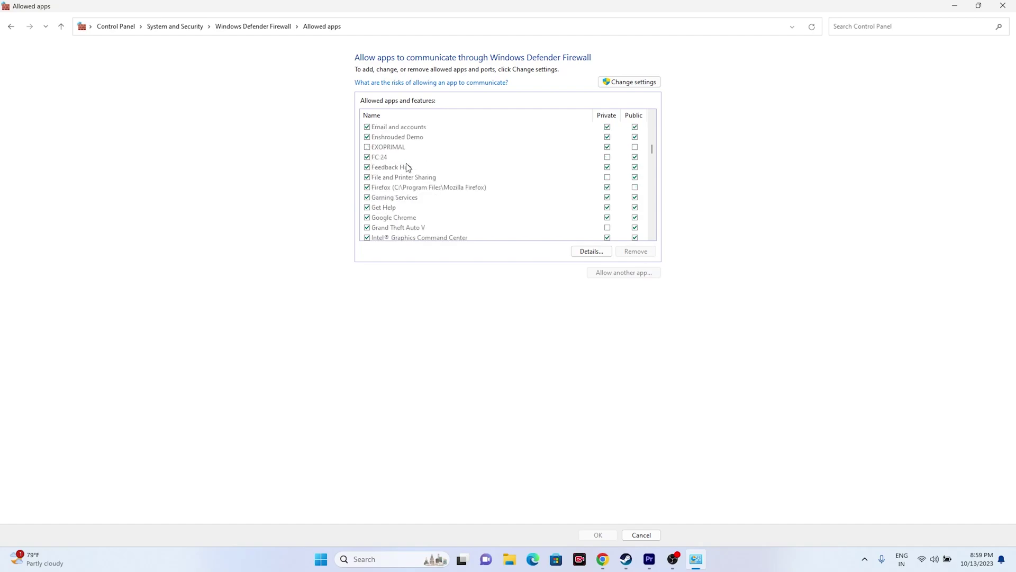
scroll(407, 166, "down", 6)
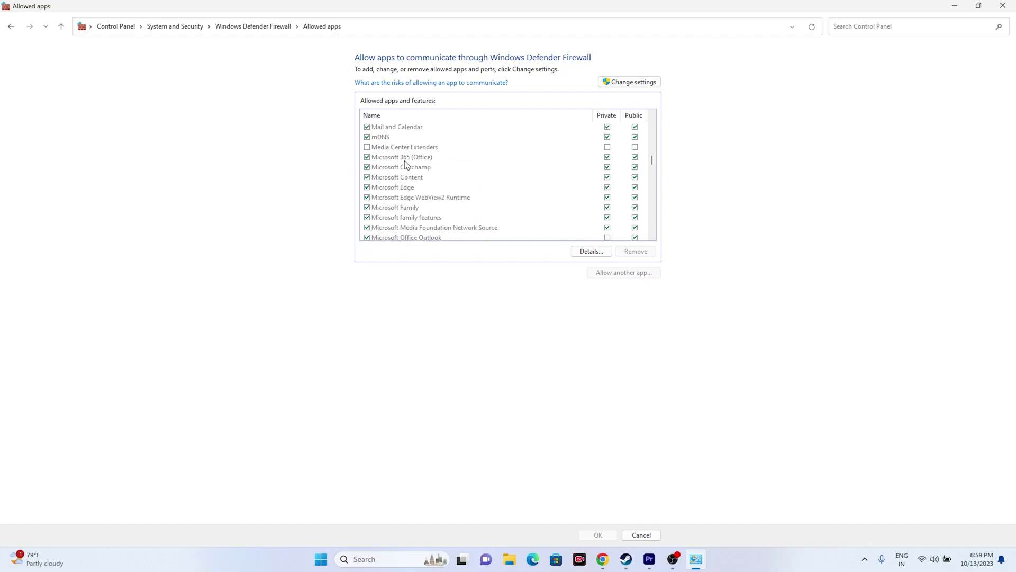
scroll(406, 165, "down", 15)
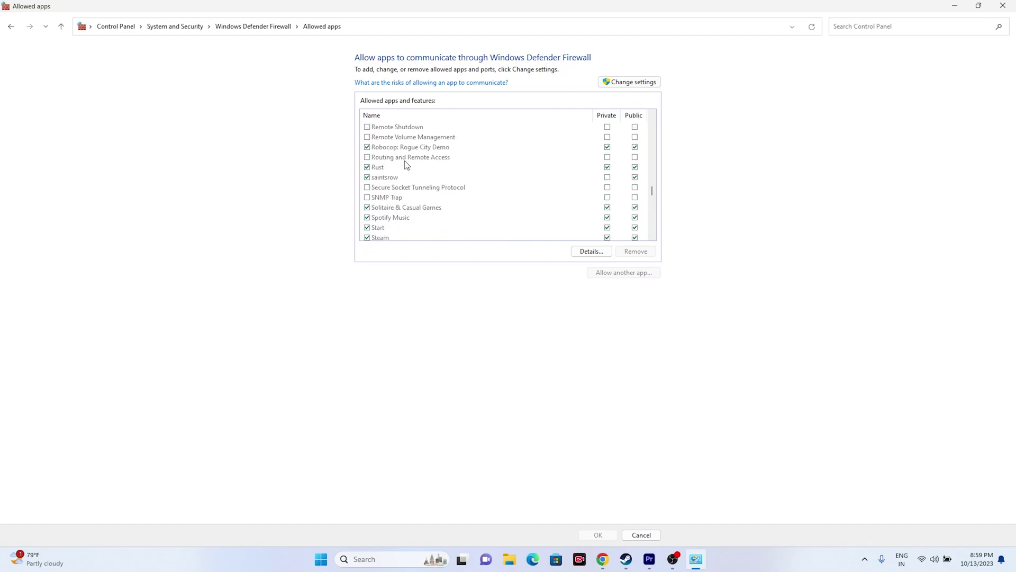
scroll(405, 164, "down", 4)
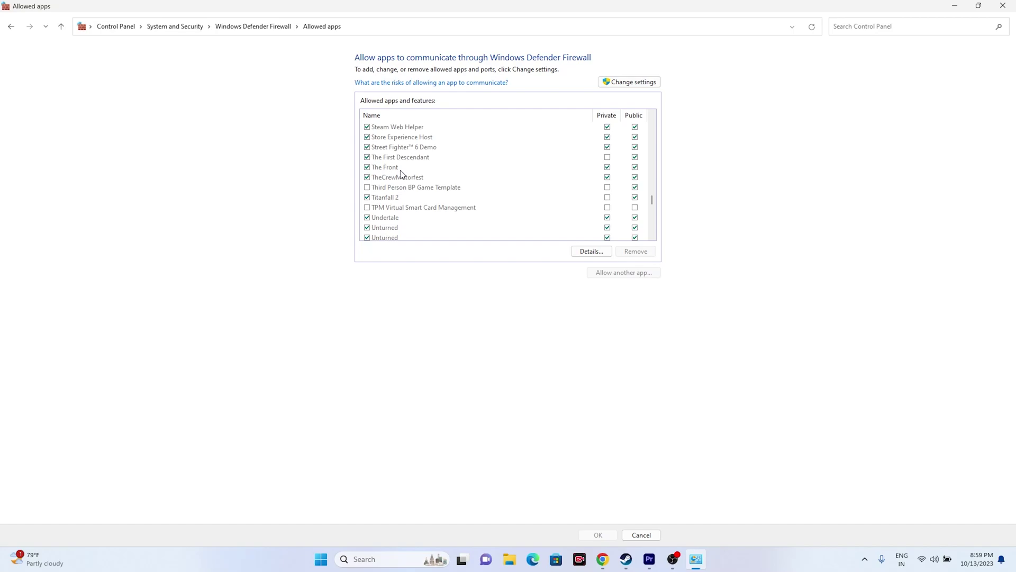
Enable changes to the firewall's allowed apps and start browsing for another app to allow
left_click(619, 83)
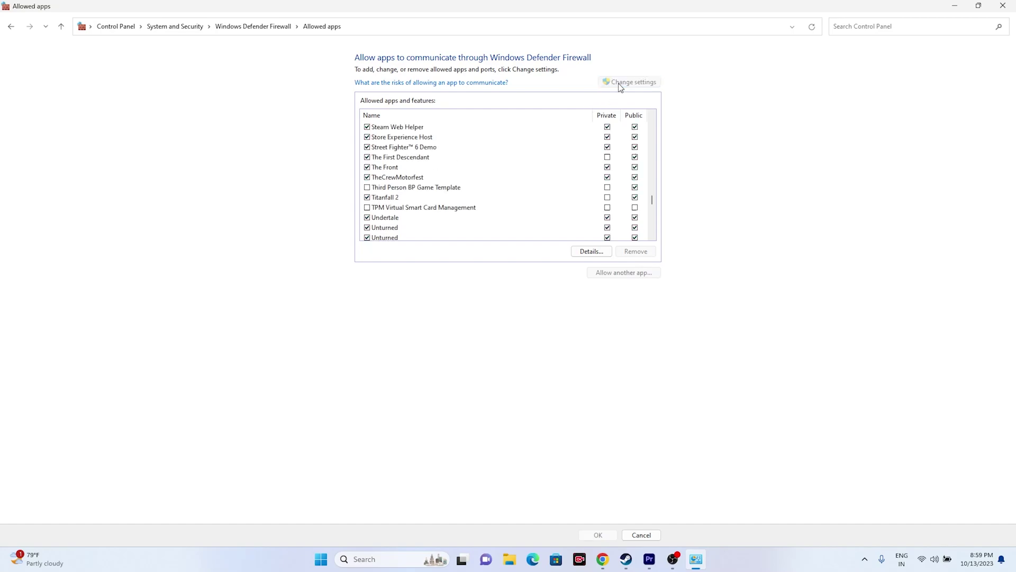
left_click(624, 273)
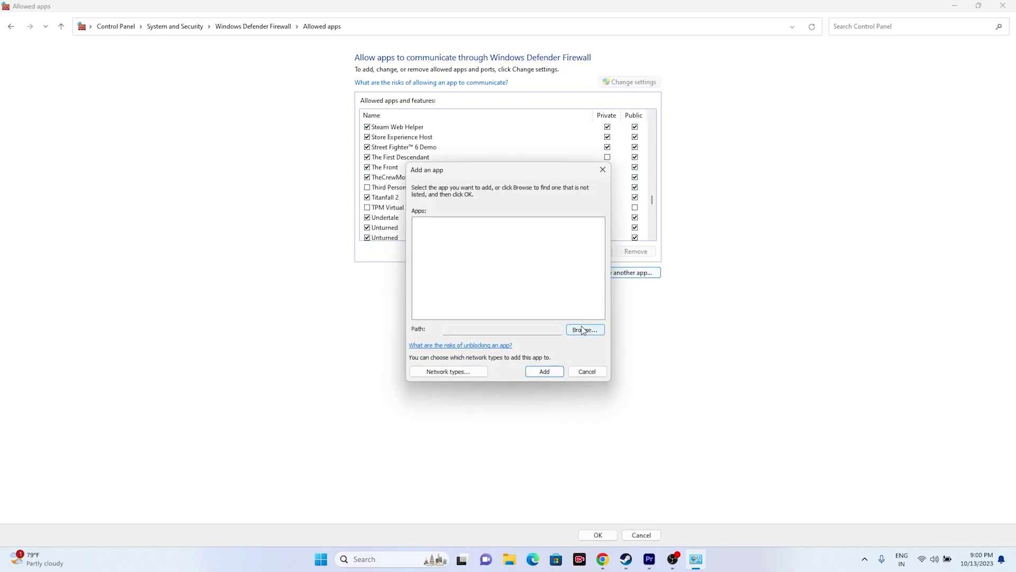
left_click(581, 327)
Browse to Steam's steamapps\common folder under Program Files (x86) on Local Disk (C:) and find The Front's folder
scroll(424, 335, "down", 3)
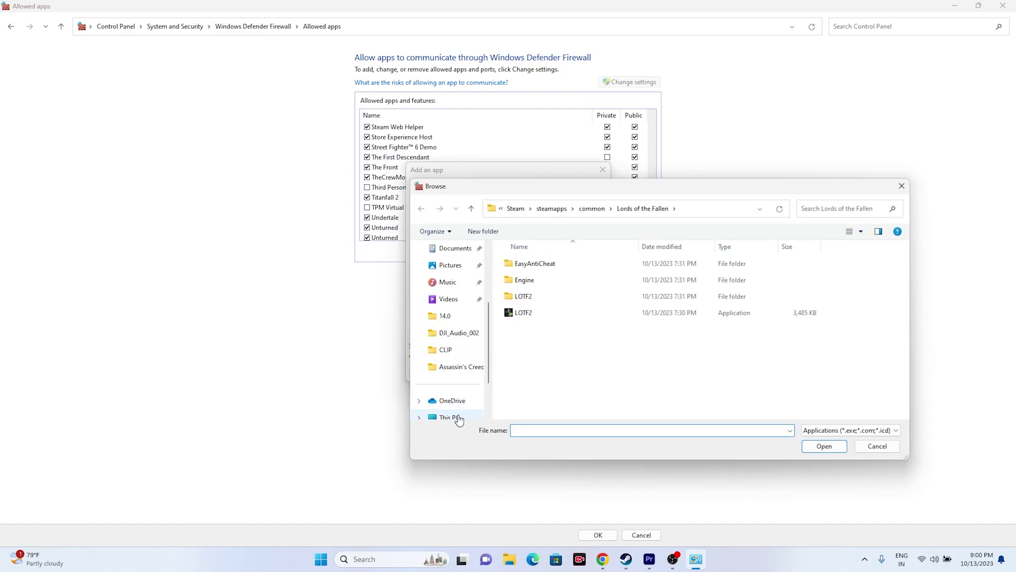
left_click(450, 416)
double_click(571, 269)
double_click(558, 343)
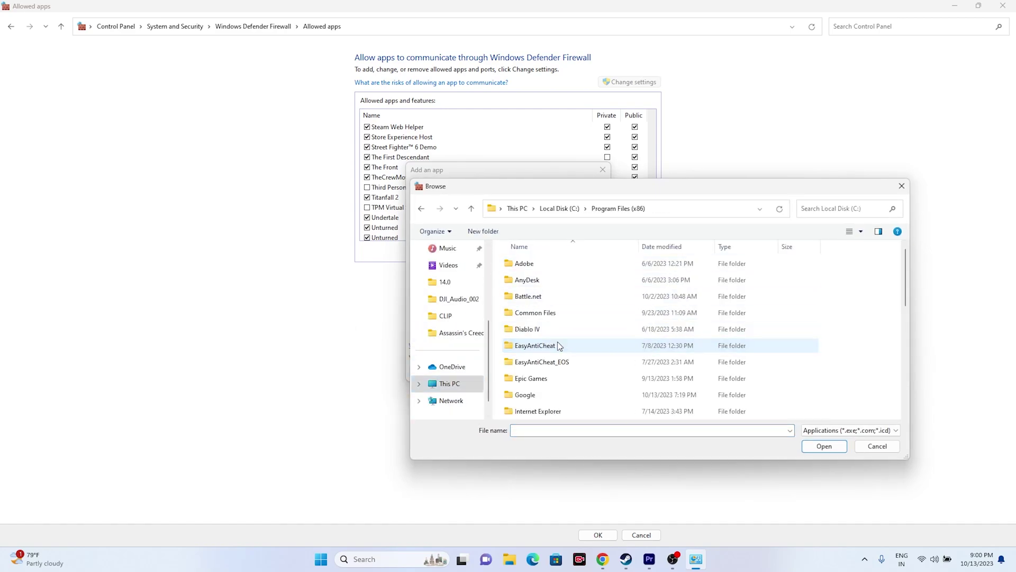
scroll(554, 341, "down", 4)
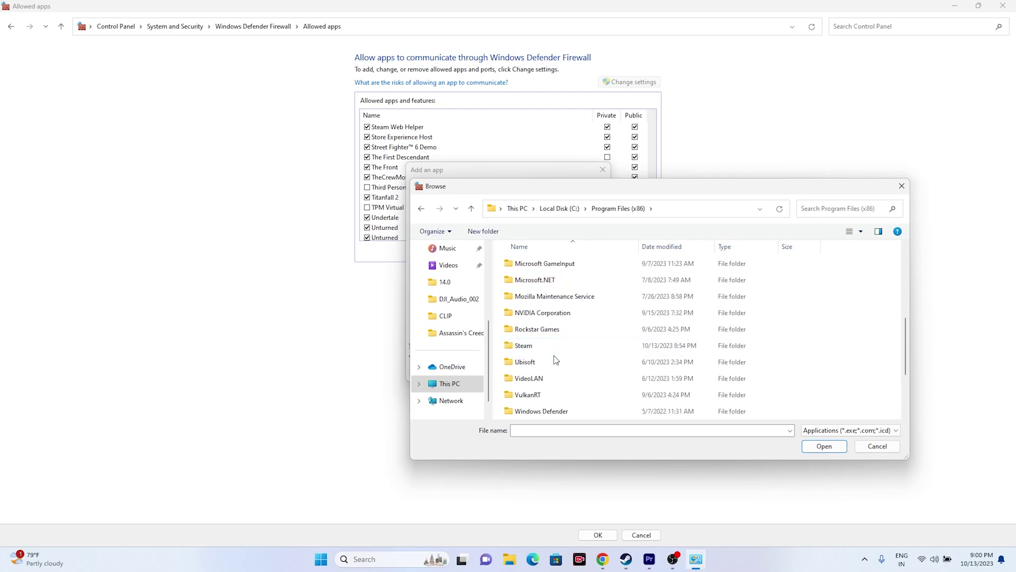
double_click(554, 343)
scroll(551, 325, "down", 1)
double_click(549, 378)
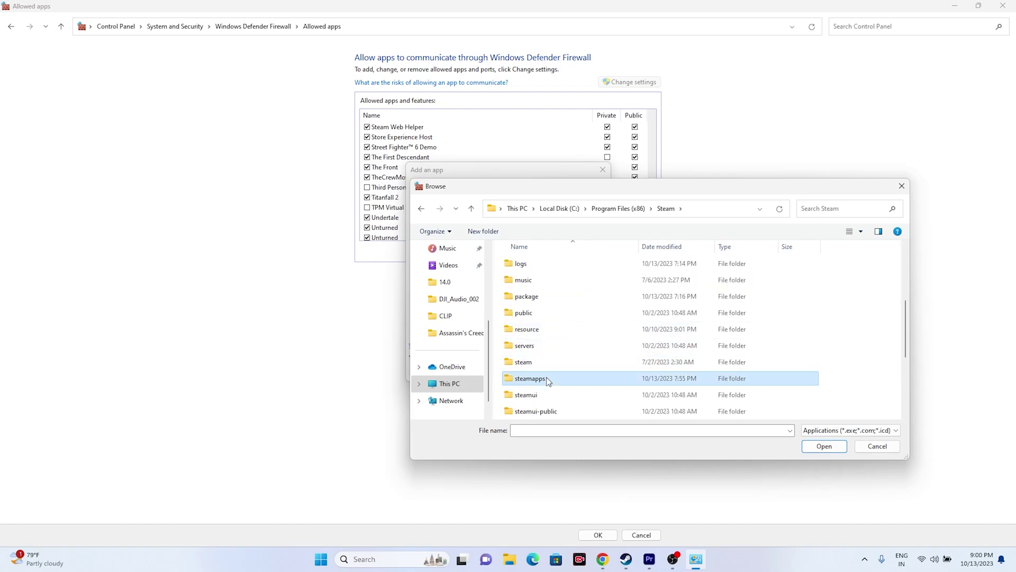
double_click(547, 270)
scroll(550, 334, "down", 4)
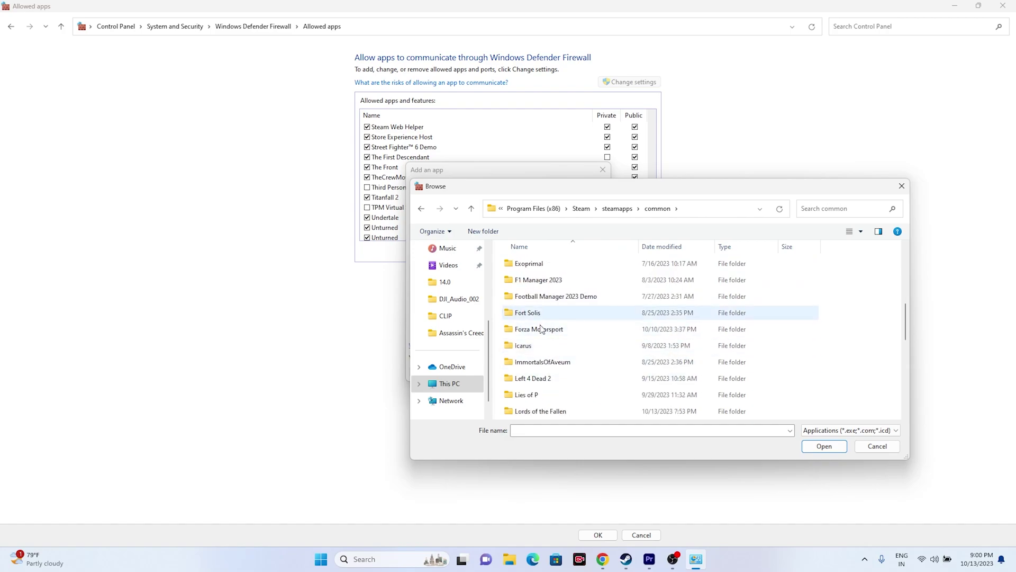
scroll(545, 379, "down", 5)
scroll(540, 373, "down", 3)
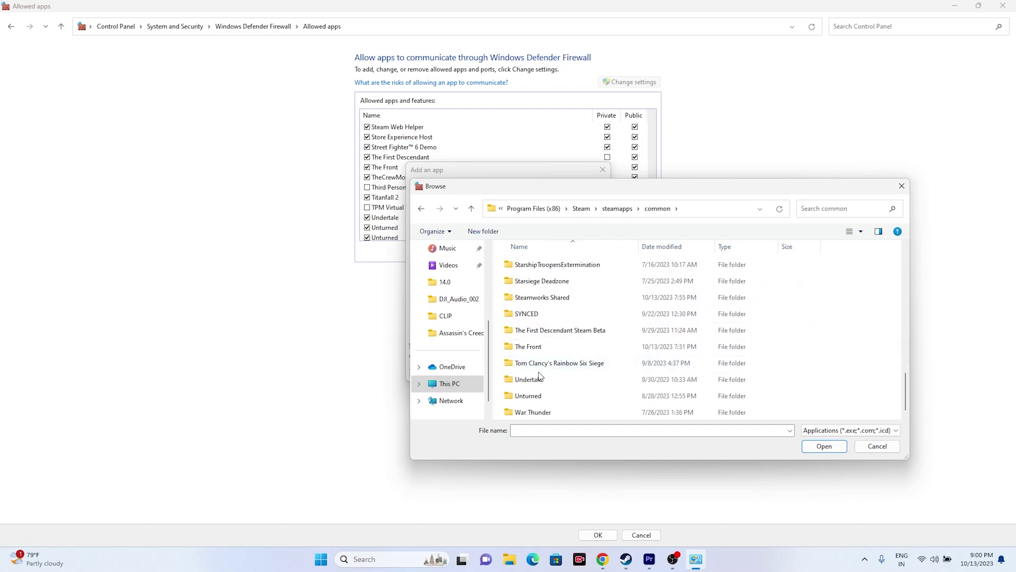
Choose the ProjectWar application in The Front's folder and add it to the firewall's allowed apps
double_click(541, 345)
double_click(531, 329)
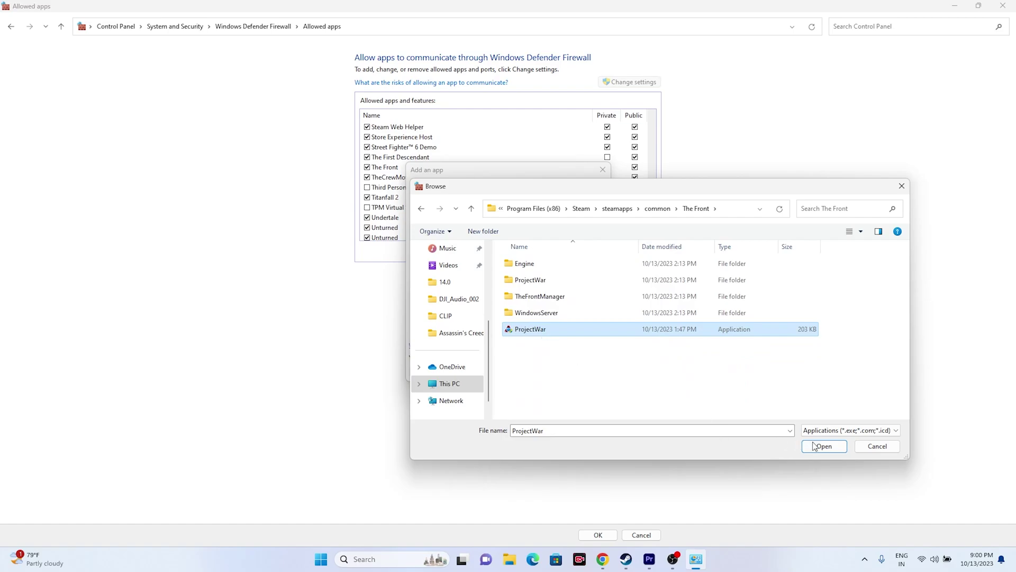
left_click(544, 371)
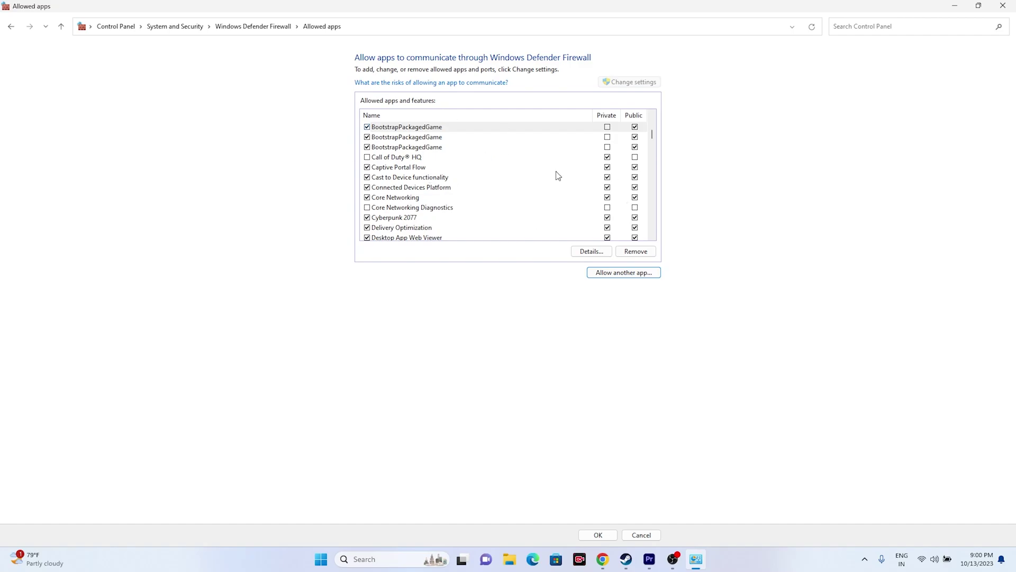
Close the firewall's allowed apps window and bring up The Front's library page in Steam
left_click(1003, 8)
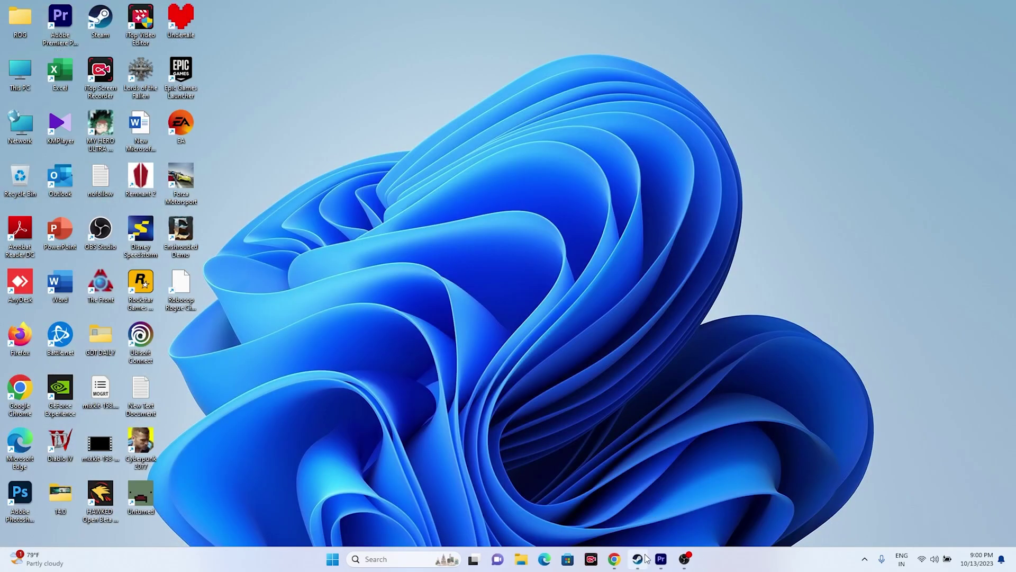
left_click(626, 559)
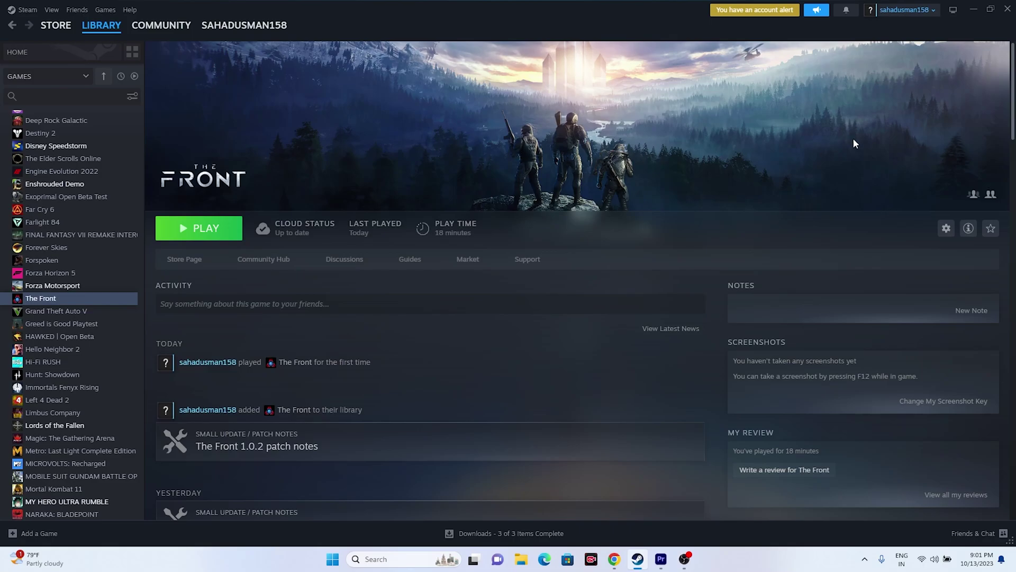
Minimize Steam, open System Configuration and show its list of services
left_click(970, 10)
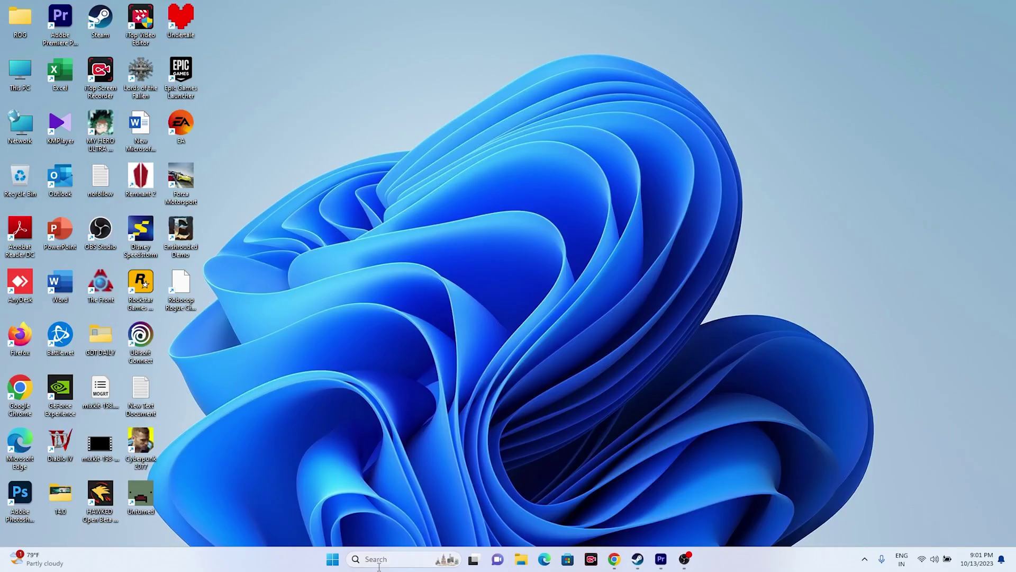
left_click(379, 566)
left_click(393, 250)
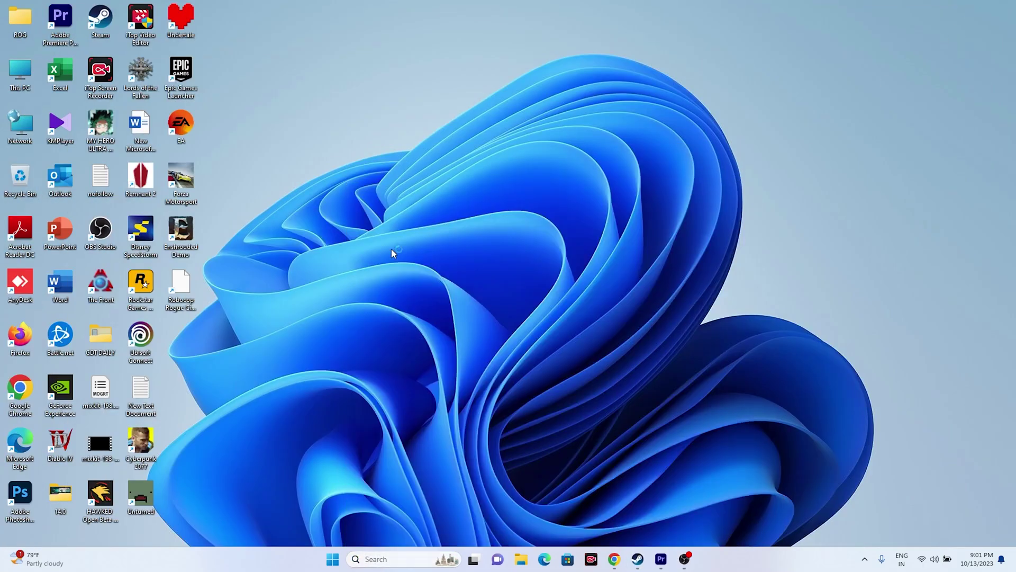
left_click(424, 196)
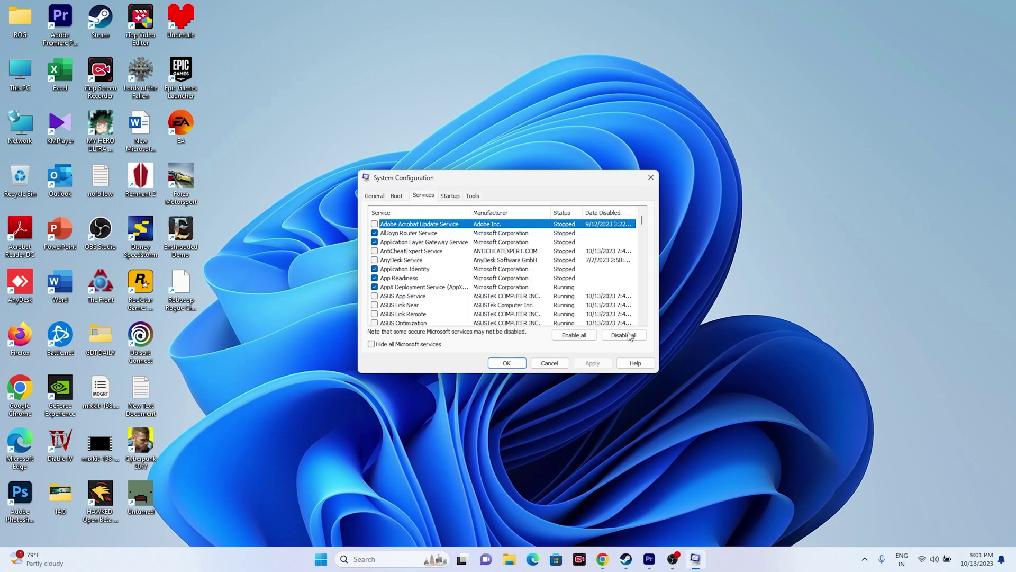
Hide all Microsoft services, disable all the remaining services, apply the change, and dismiss the restart prompt without restarting
left_click(422, 348)
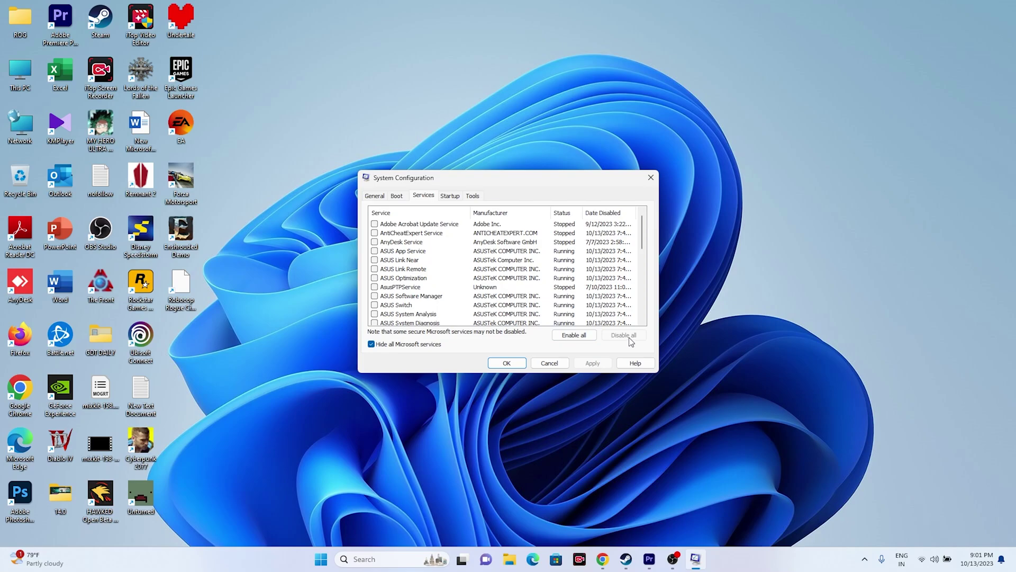
left_click(413, 345)
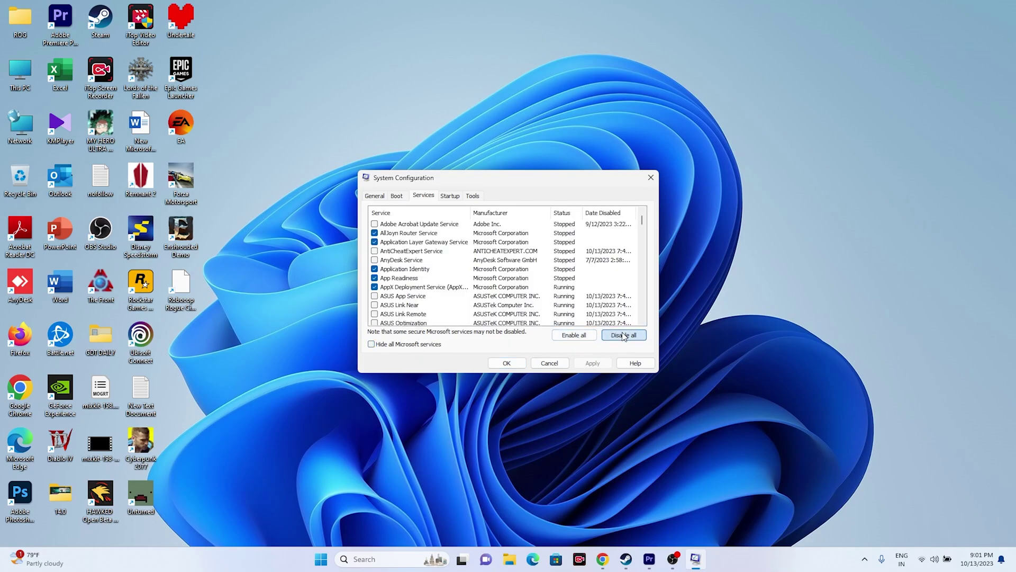
left_click(623, 334)
left_click(404, 345)
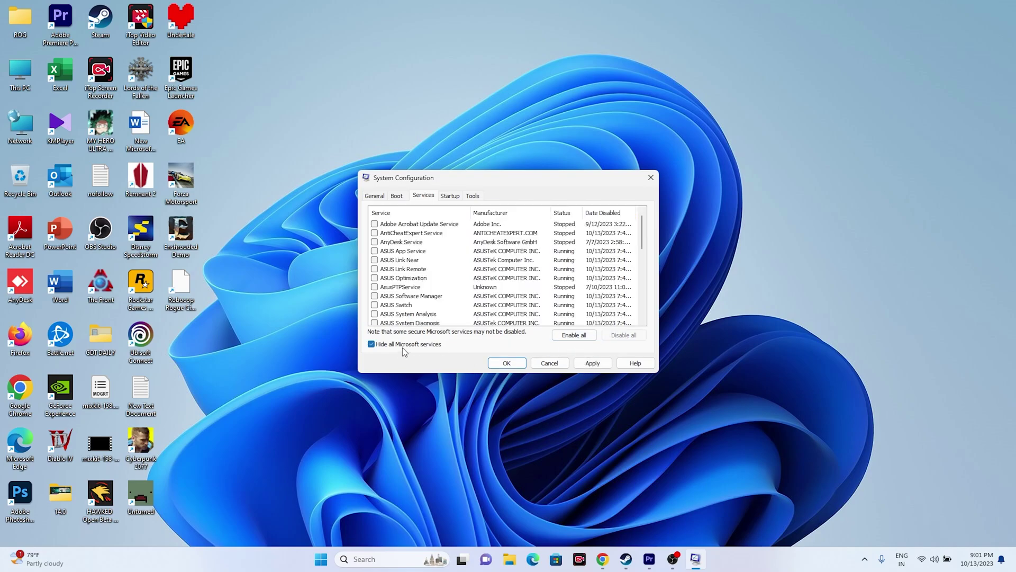
left_click(592, 364)
left_click(506, 363)
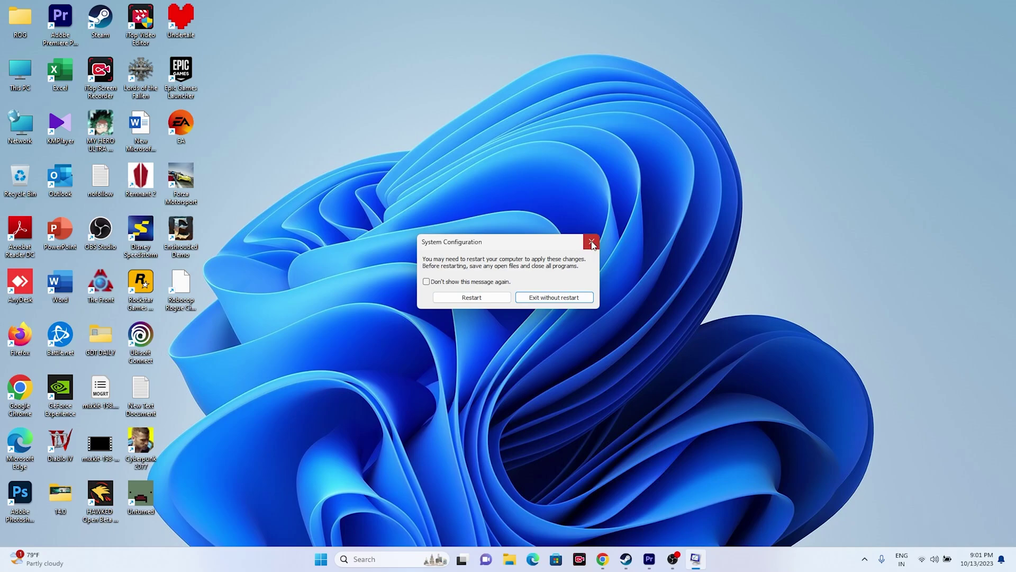
left_click(592, 243)
Switch to Steam, open The Front's properties, check the Installed Files options and return to the General settings
left_click(638, 559)
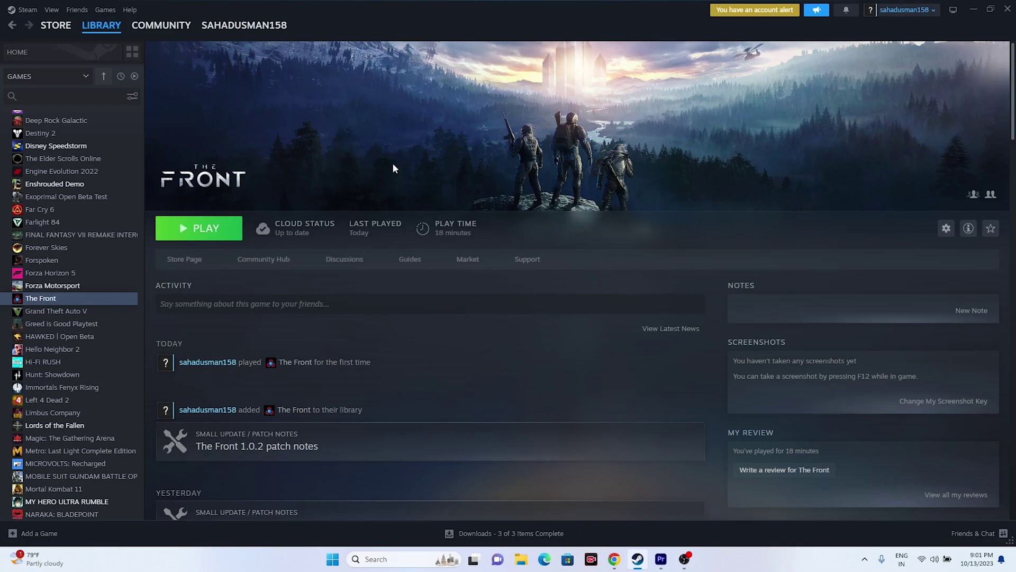
right_click(58, 301)
left_click(85, 381)
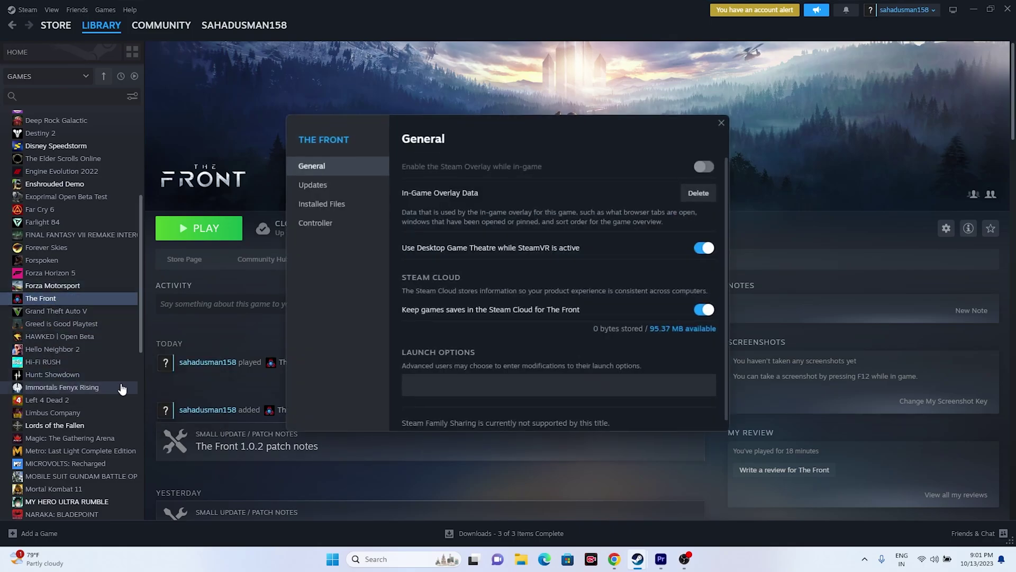
left_click(355, 214)
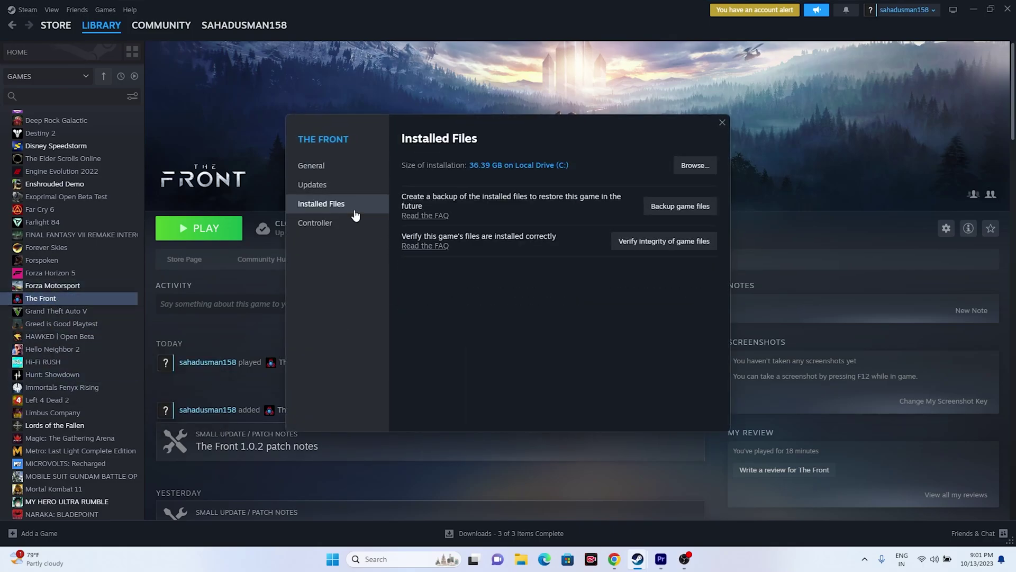
left_click(345, 177)
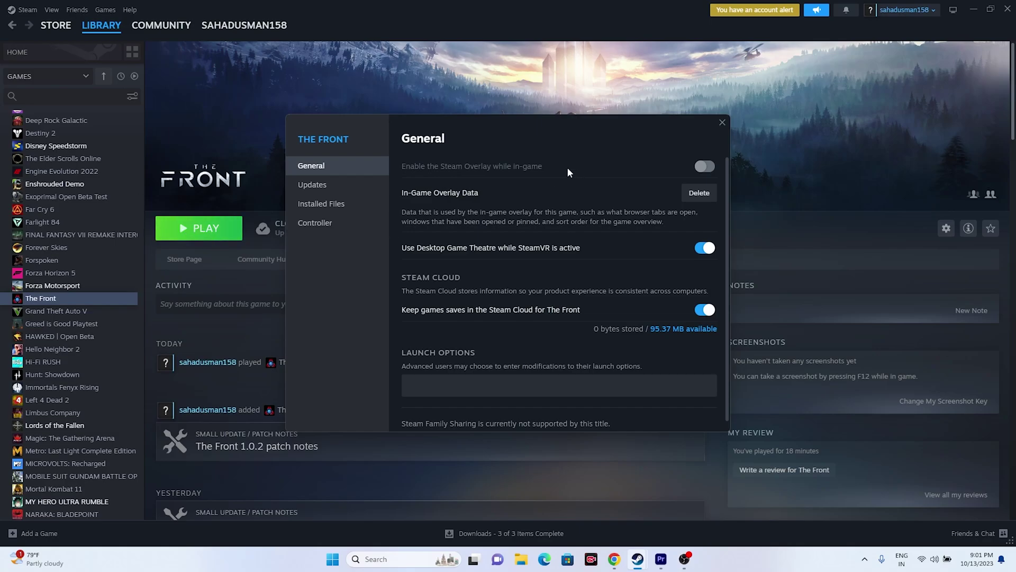
Enter -dx11 as The Front's launch option, change it to -dx12, and close the game's properties
scroll(571, 173, "down", 1)
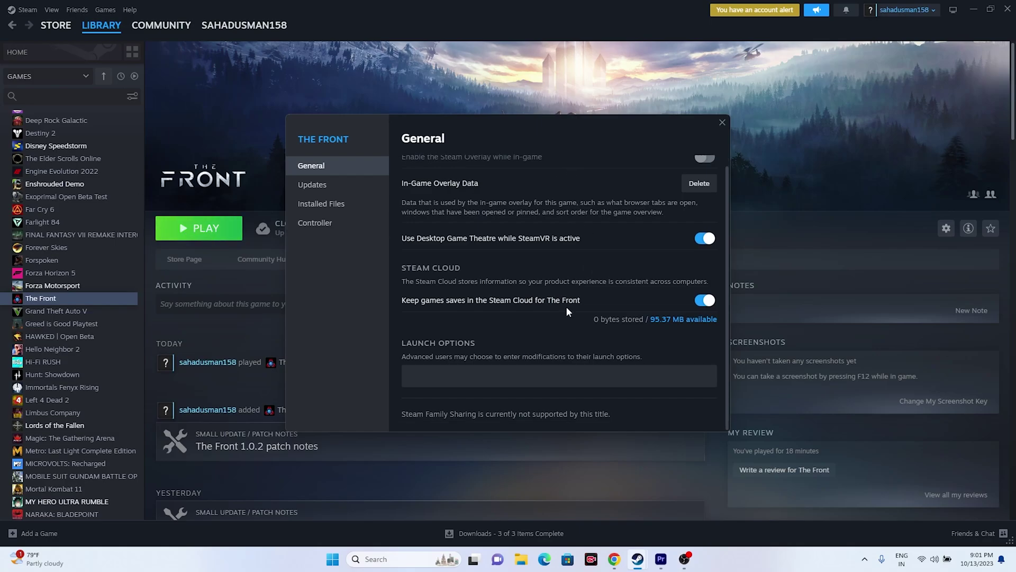
left_click(451, 377)
type("-dx11")
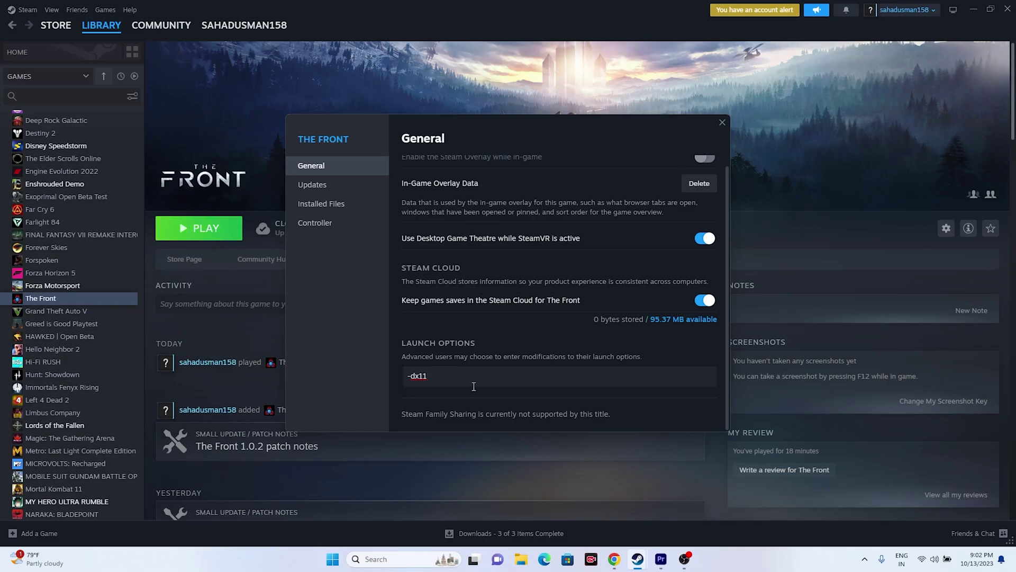
key("BackSpace")
type("2")
left_click(721, 123)
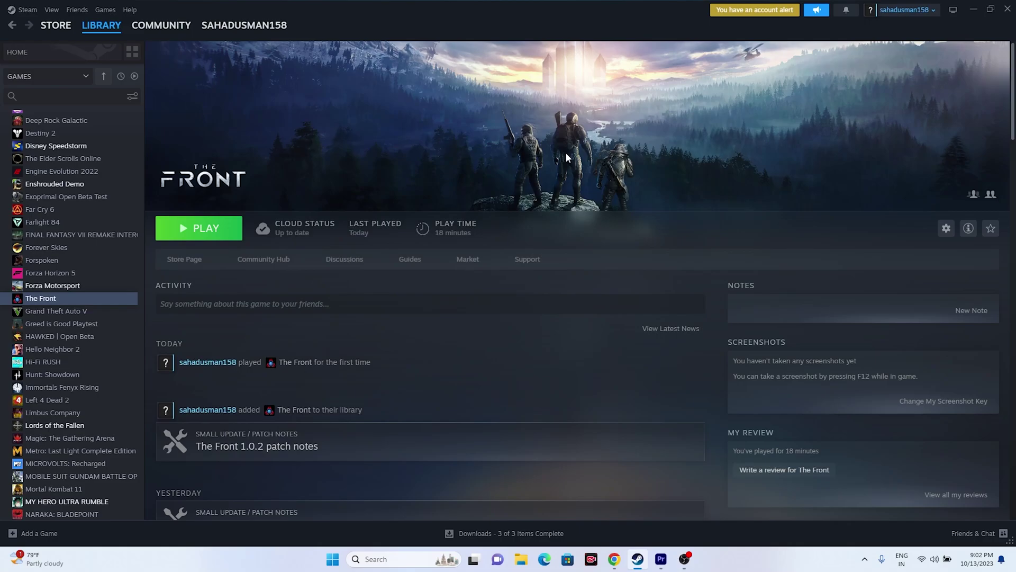
Minimize Steam, examine the running apps and background processes in a maximized Task Manager, and close it
left_click(973, 9)
right_click(332, 559)
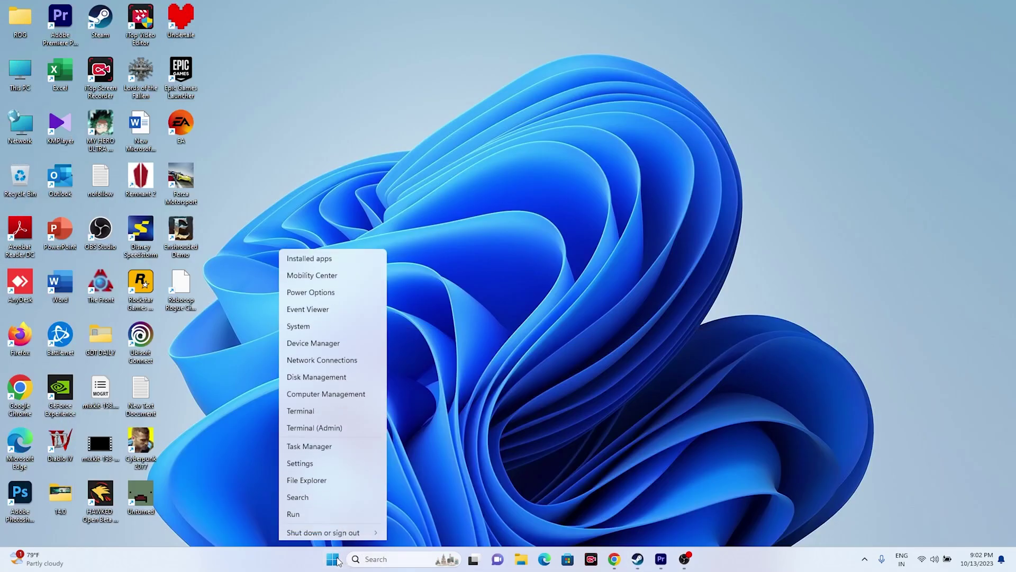
left_click(335, 432)
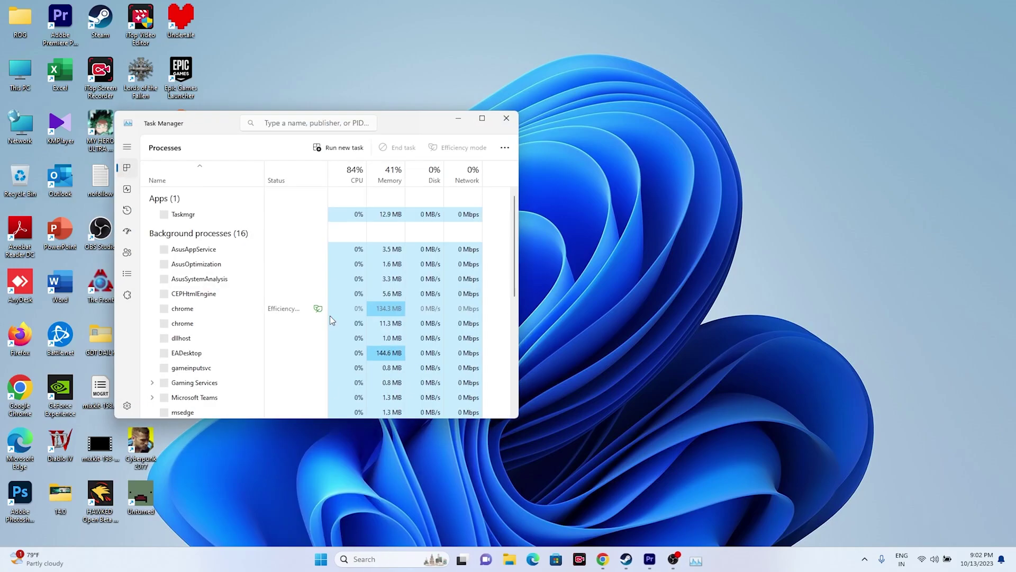
left_click(482, 114)
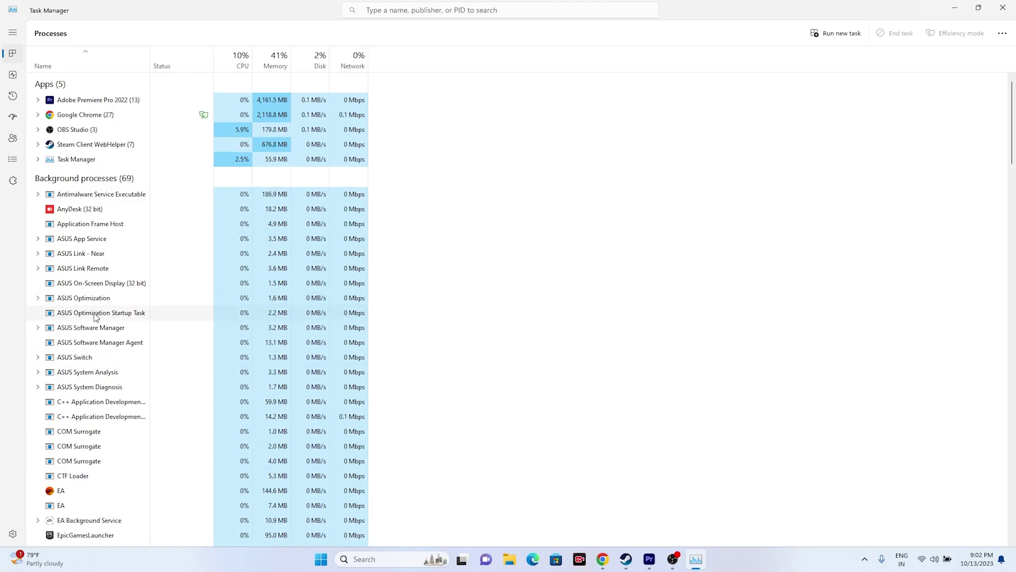
left_click(1005, 6)
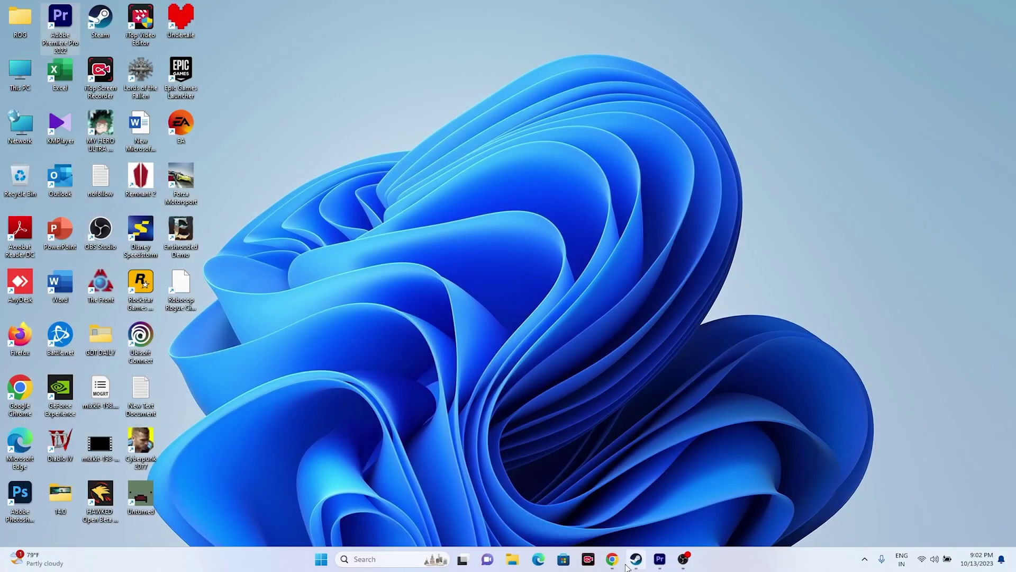
Open the Windows graphics settings and start browsing for a desktop app to add to the custom options
left_click(637, 559)
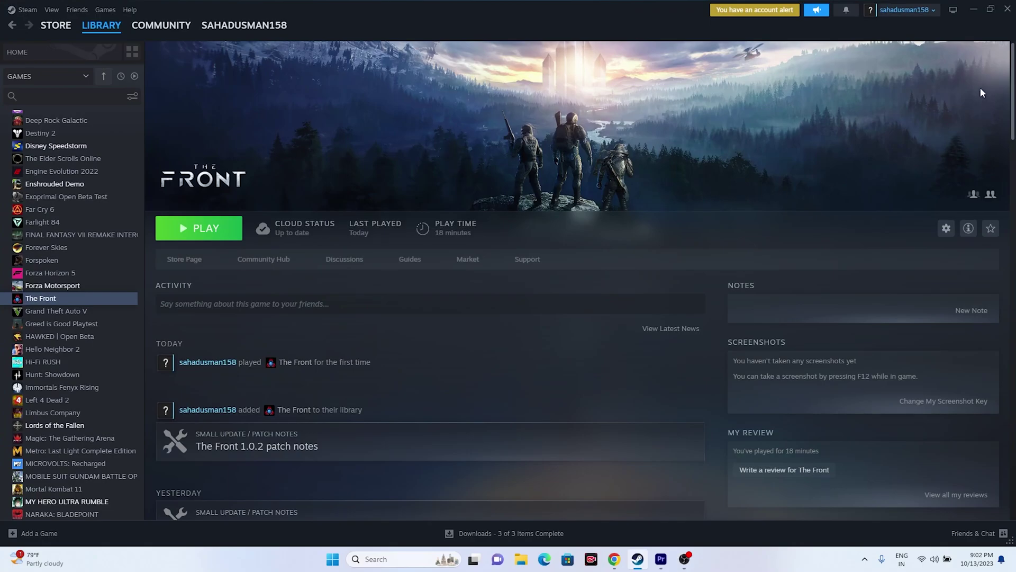
left_click(973, 9)
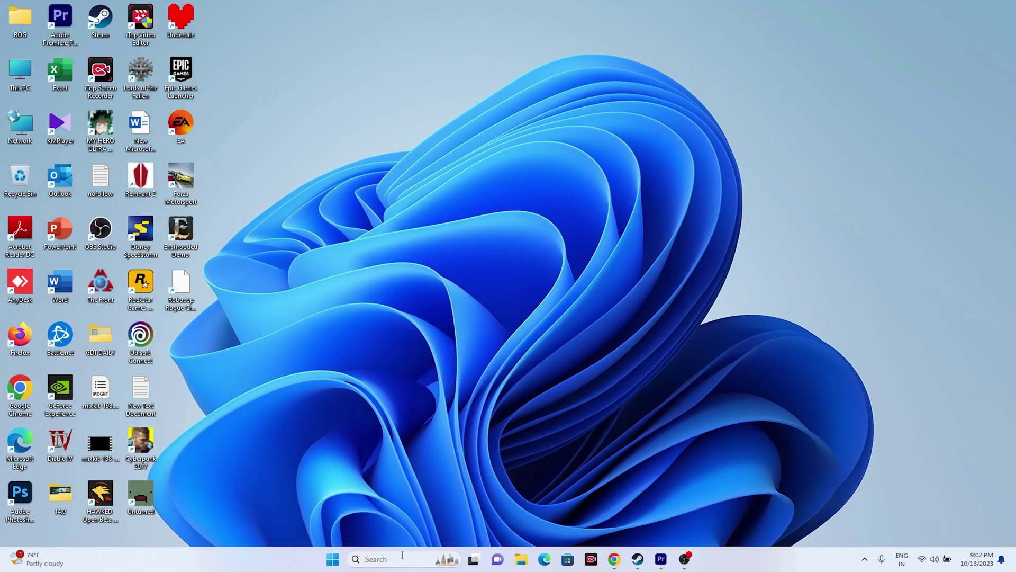
left_click(402, 555)
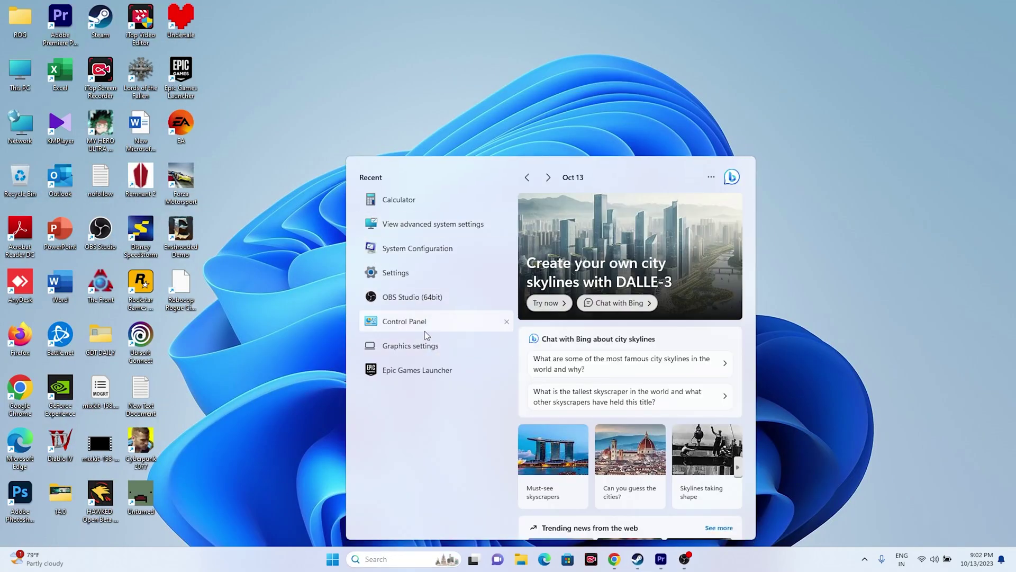
left_click(423, 345)
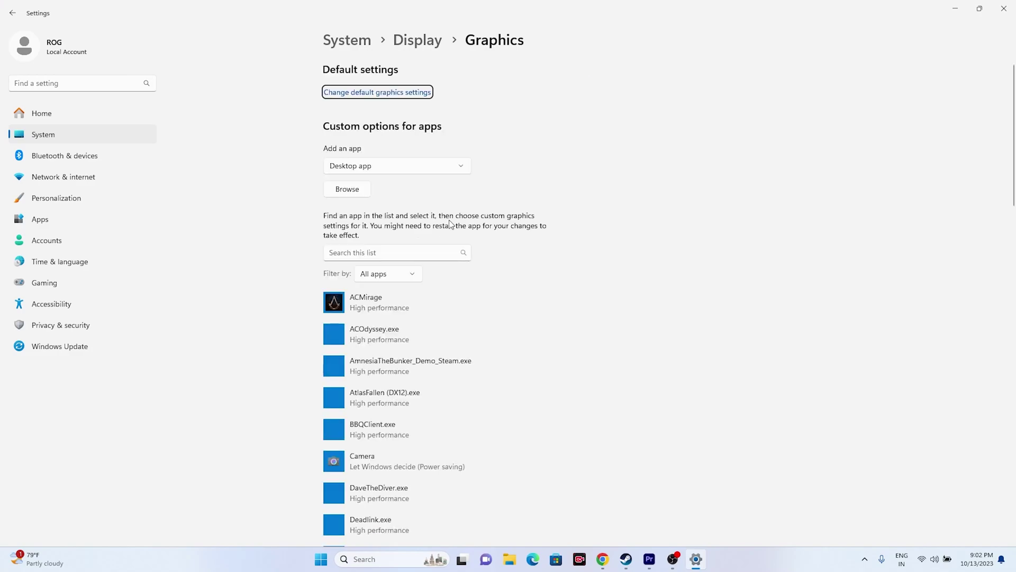
scroll(449, 222, "down", 10)
scroll(449, 222, "up", 10)
left_click(345, 189)
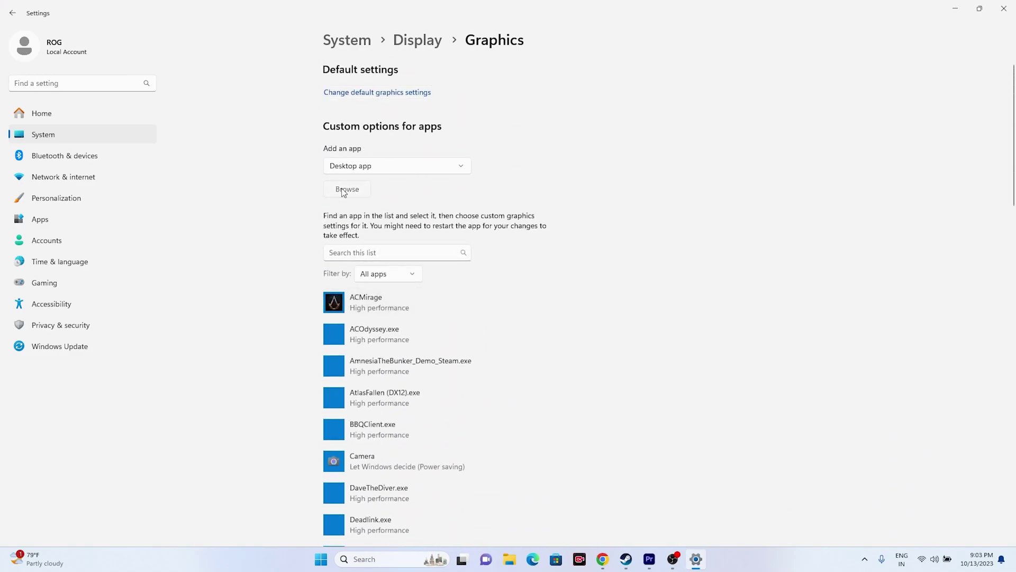
Browse to The Front's folder in Steam's steamapps\common under Program Files (x86) on Local Disk (C:)
scroll(57, 198, "down", 3)
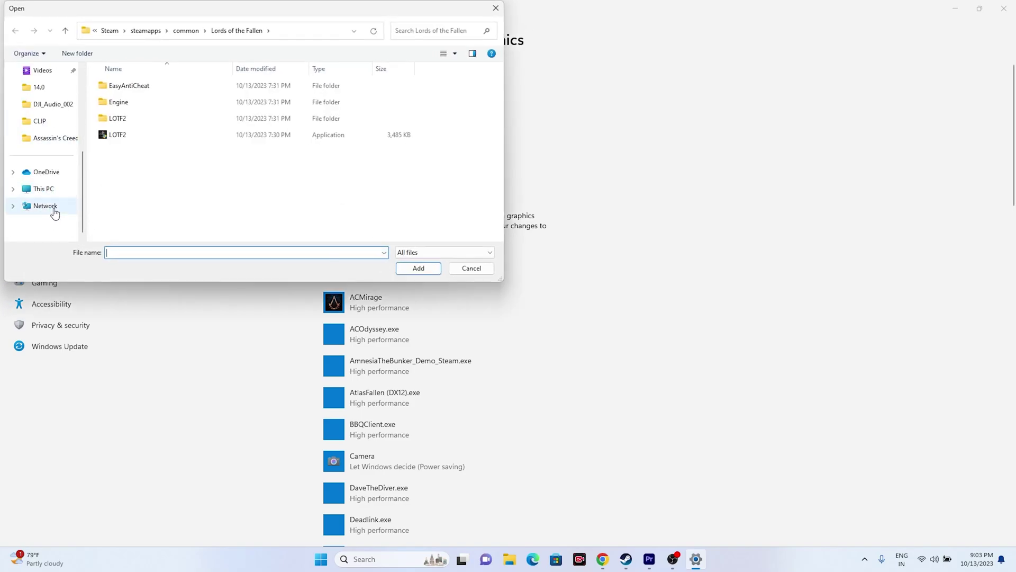
left_click(48, 189)
double_click(154, 108)
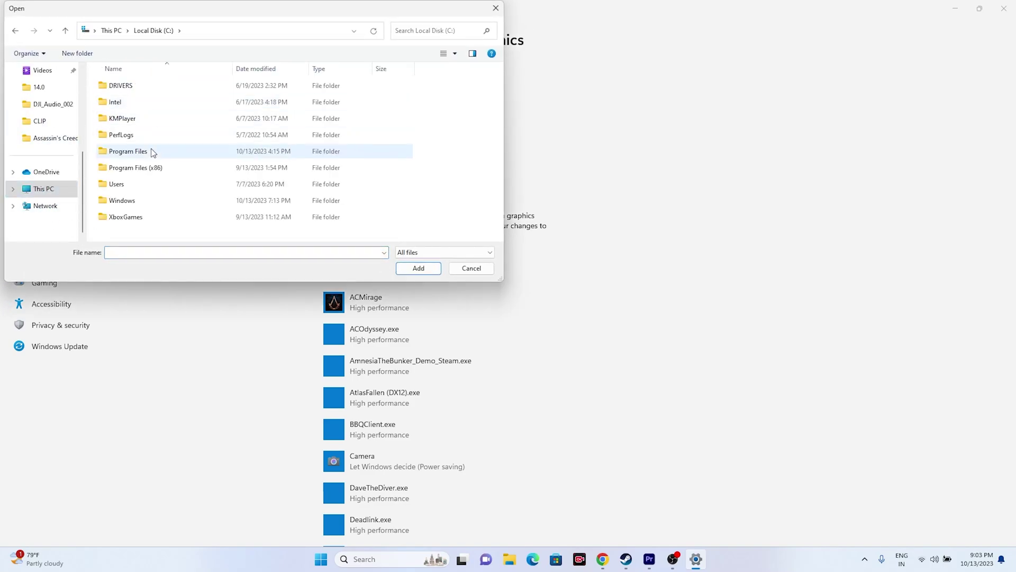
double_click(154, 166)
scroll(156, 163, "down", 2)
scroll(155, 164, "down", 2)
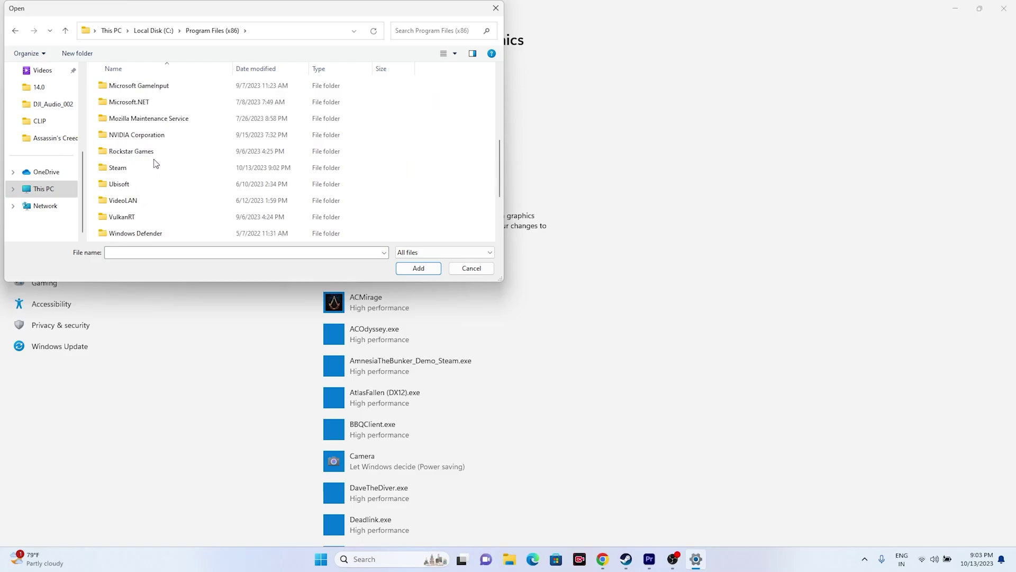
double_click(142, 168)
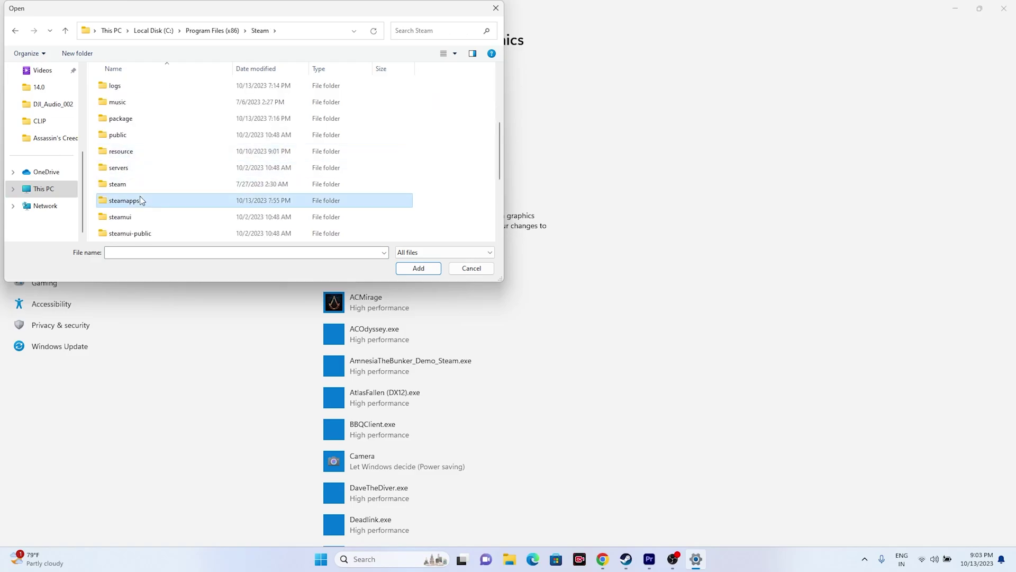
double_click(140, 199)
double_click(141, 87)
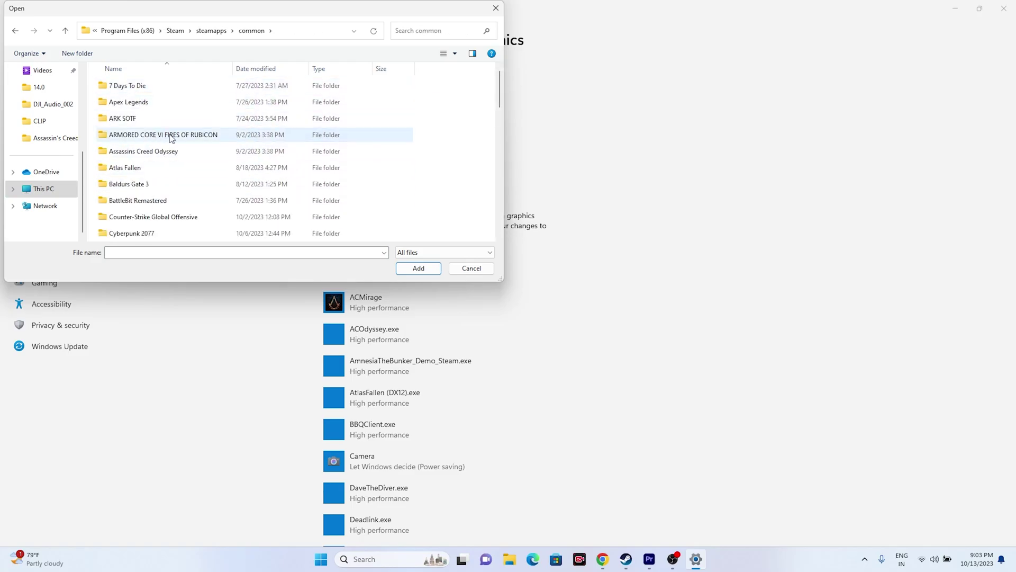
scroll(167, 136, "down", 6)
scroll(158, 152, "down", 5)
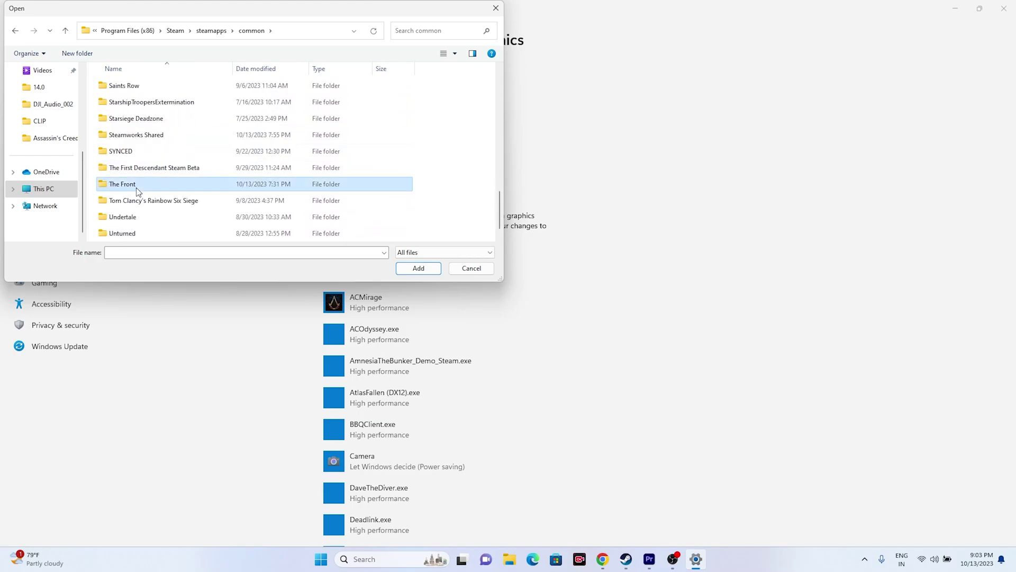
double_click(136, 185)
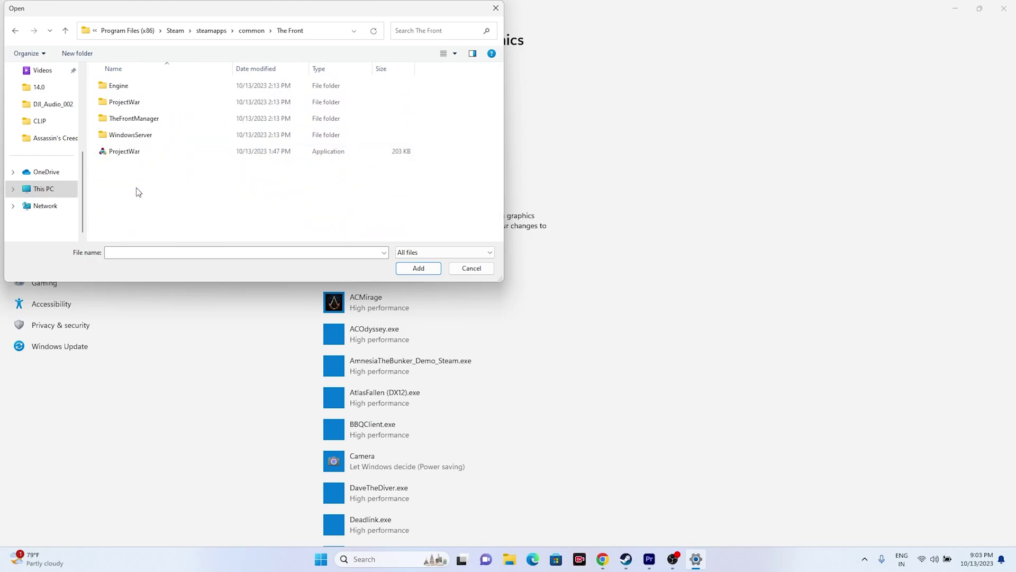
Add the CrashReportClient application from The Front's Engine\Binaries\Win64 folder to the custom graphics options
double_click(130, 88)
double_click(132, 89)
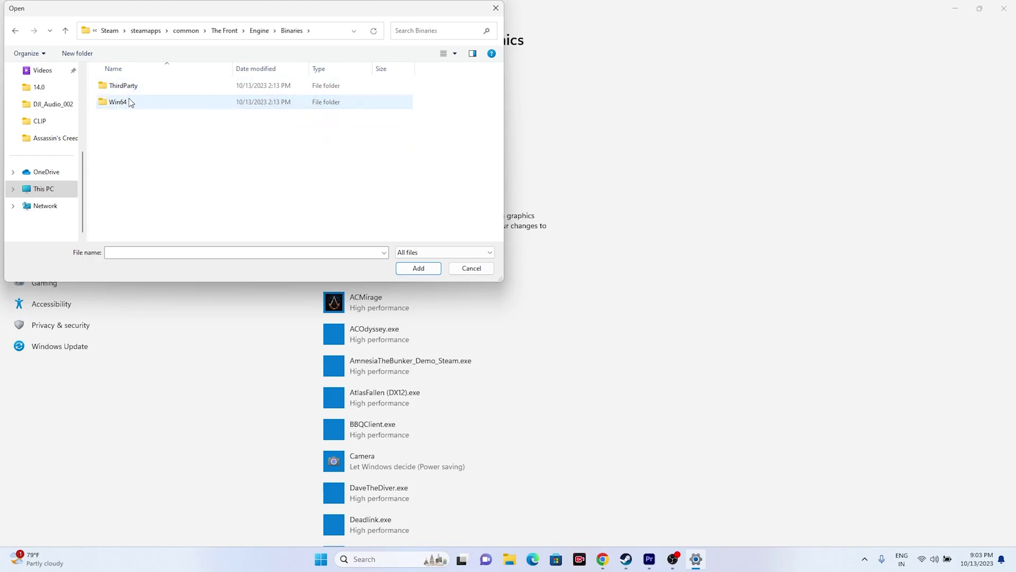
double_click(127, 101)
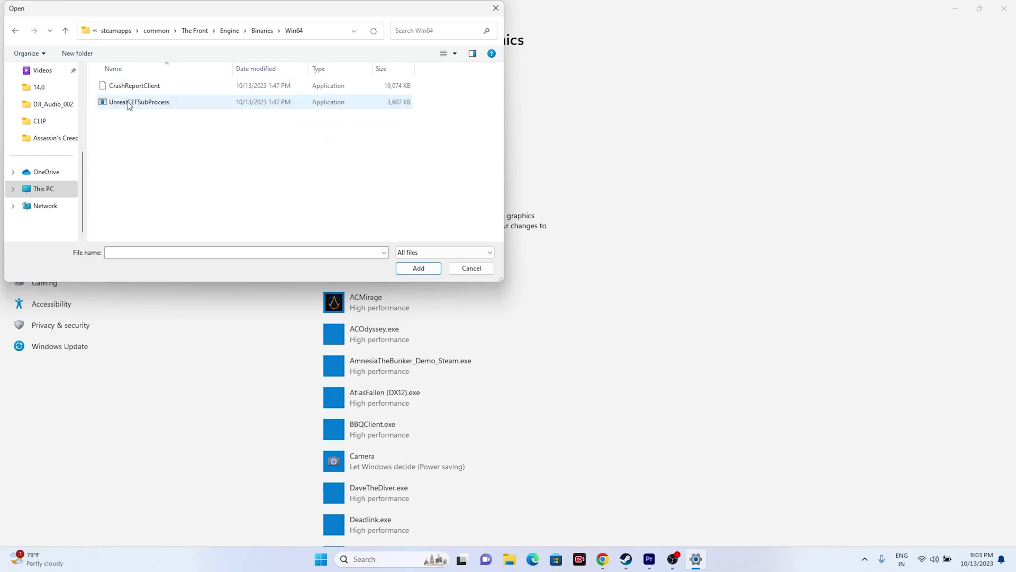
left_click(168, 90)
left_click(417, 269)
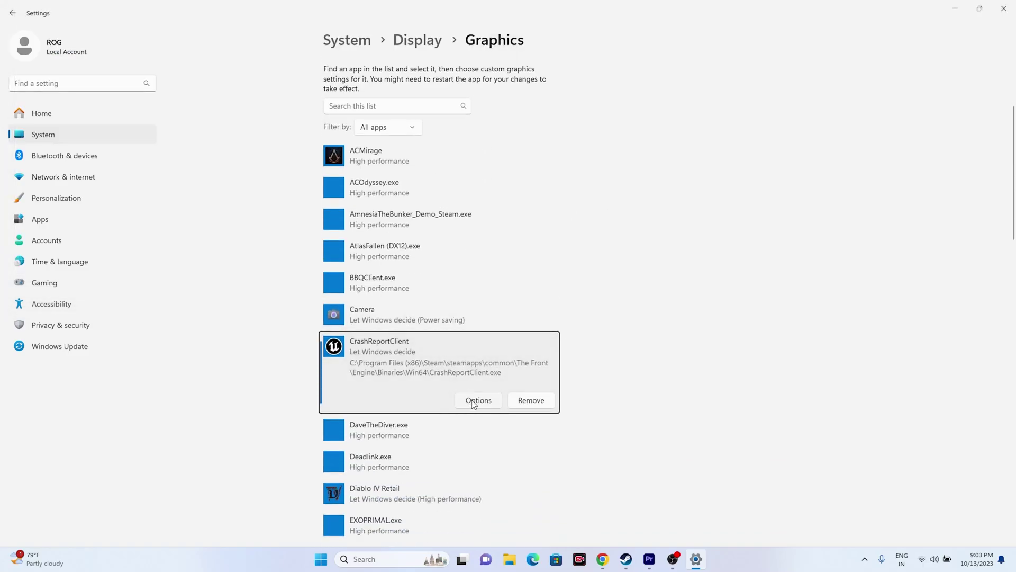
Set CrashReportClient's graphics preference to High performance, save it, and close the graphics settings
left_click(473, 401)
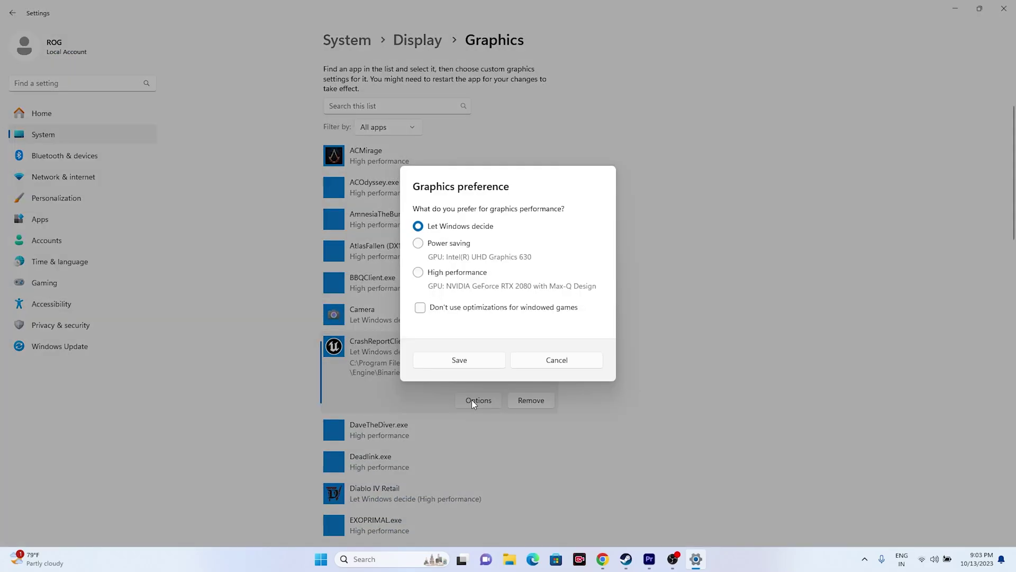
left_click(419, 275)
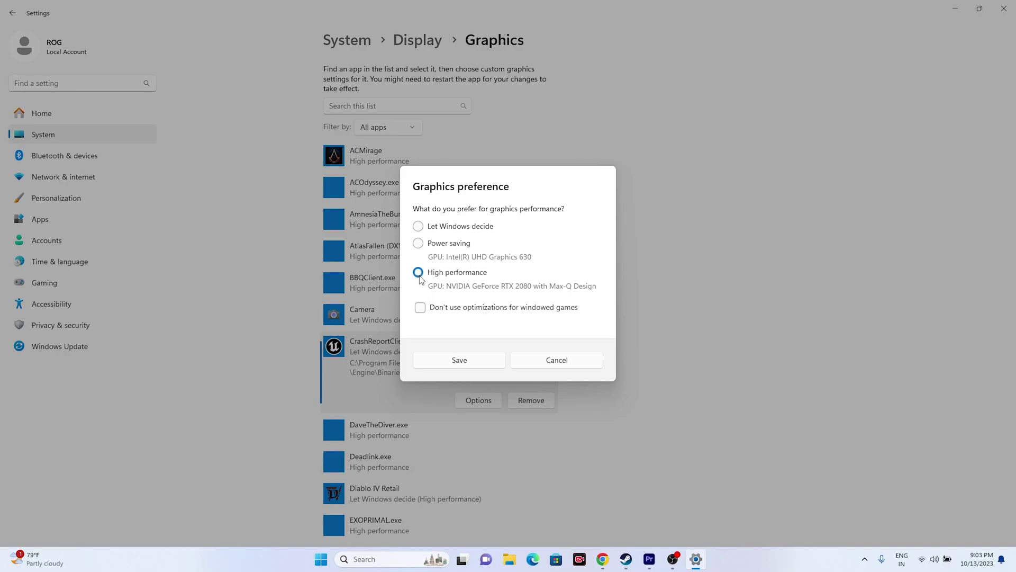
left_click(459, 361)
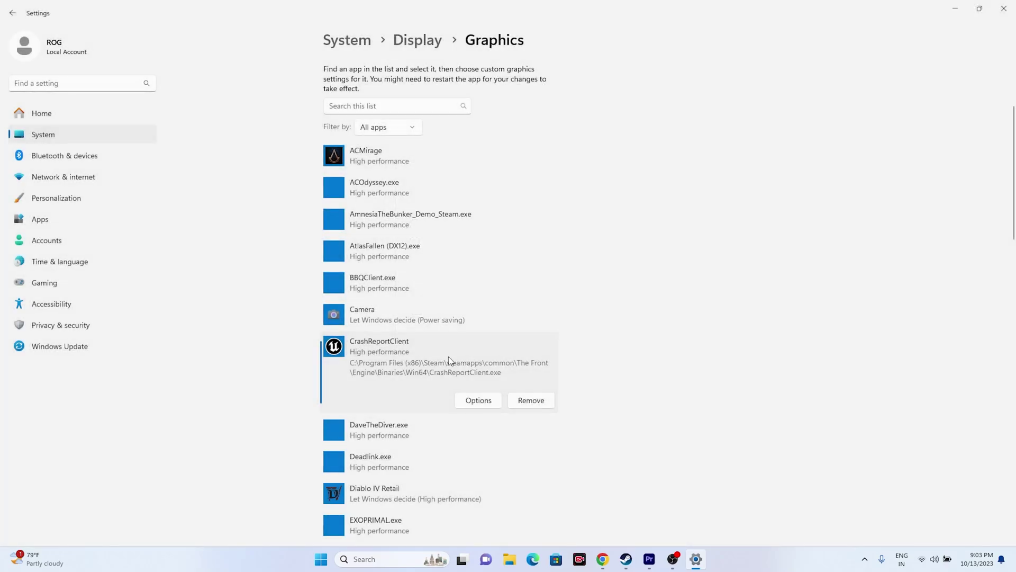
left_click(1004, 8)
left_click(637, 559)
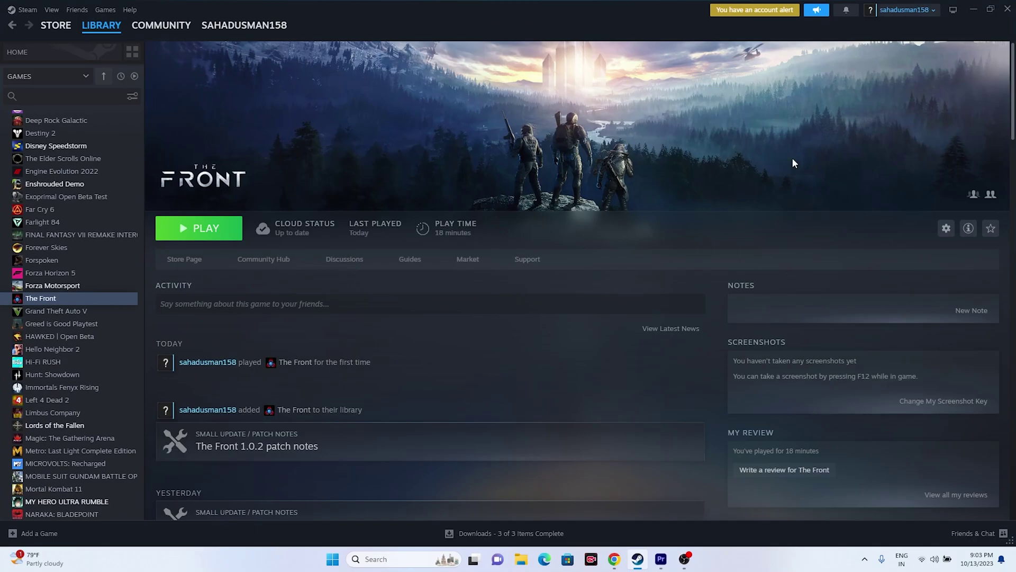
left_click(975, 7)
Open the virtual memory settings through the advanced system performance options and choose a custom paging file size for drive C:
left_click(373, 556)
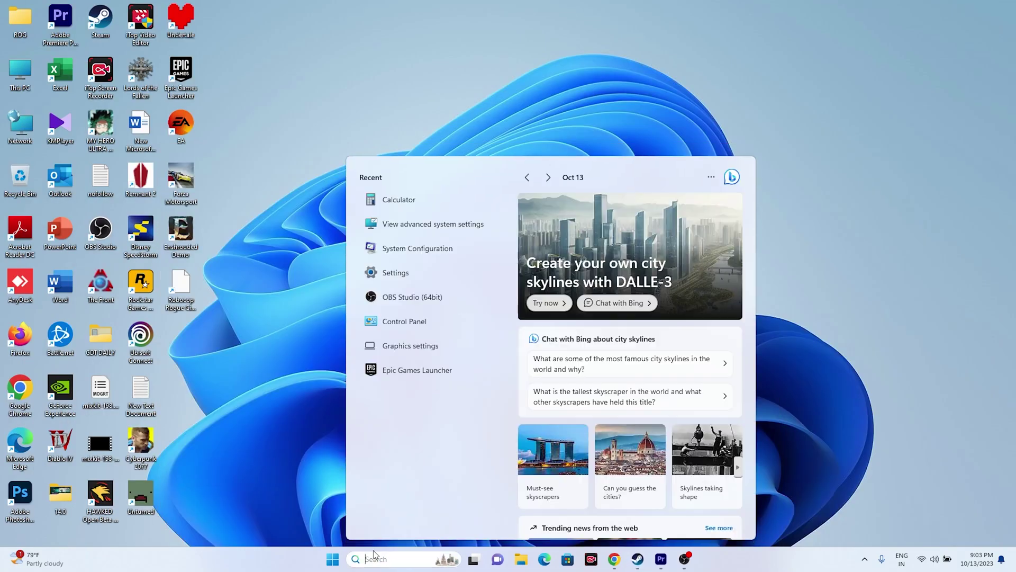
left_click(433, 224)
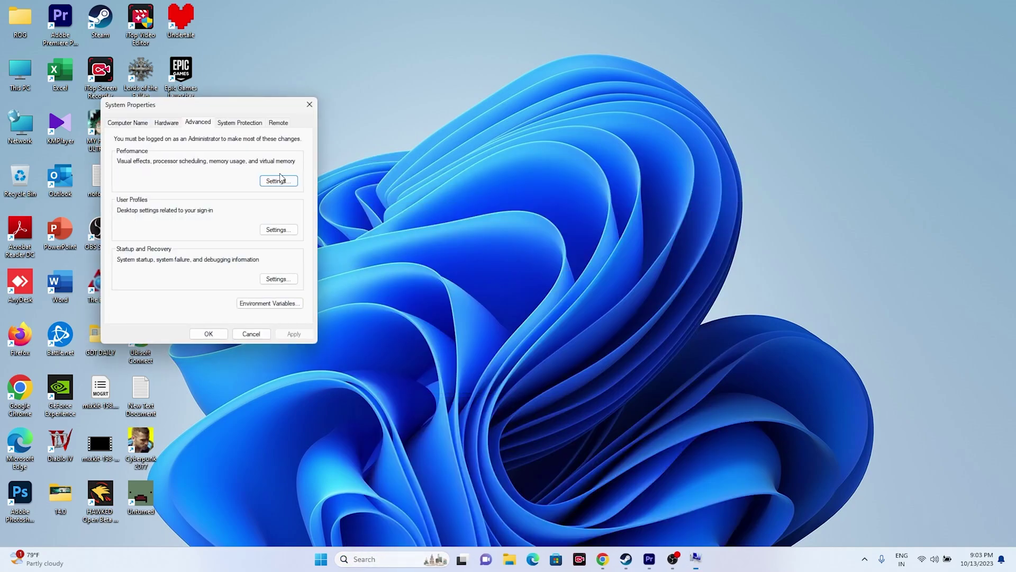
left_click(279, 181)
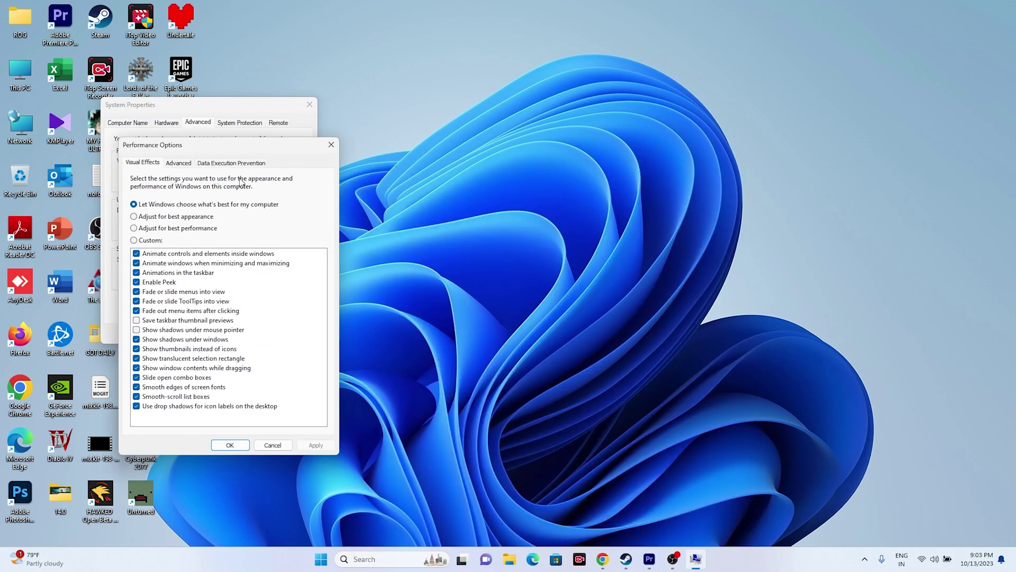
left_click(179, 163)
left_click(294, 300)
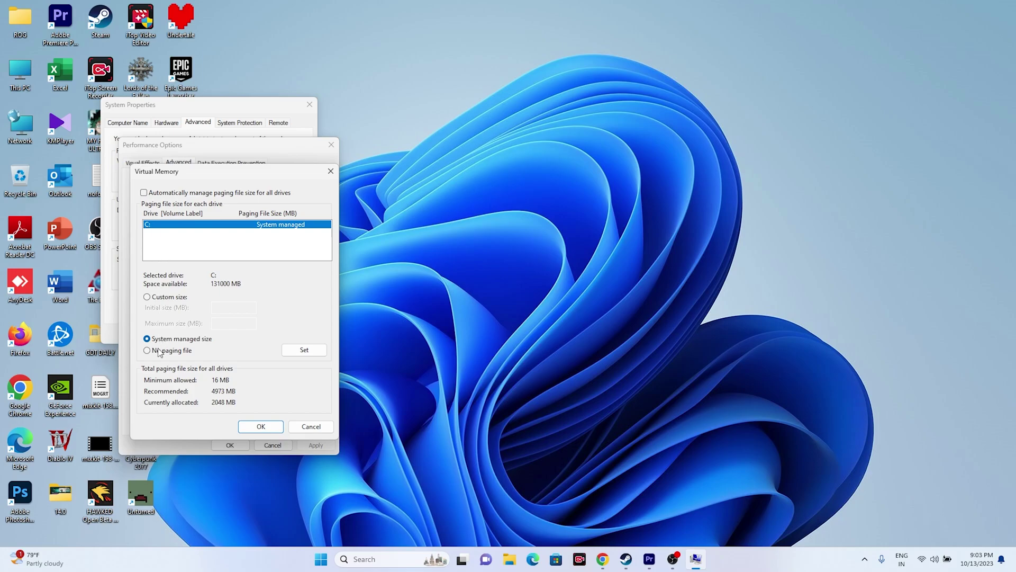
left_click(148, 297)
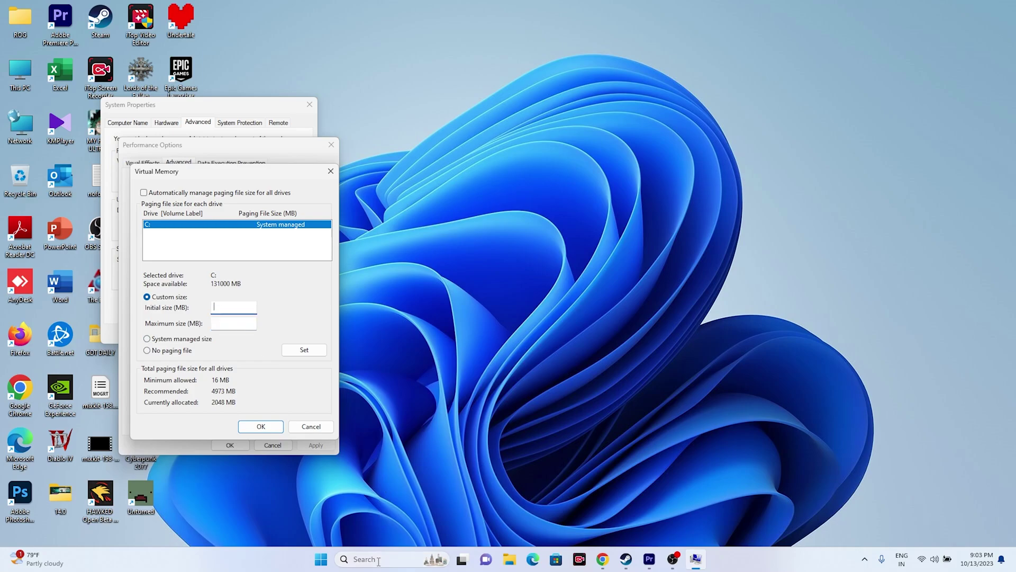
Open Calculator and multiply 32 by 1024 to convert the RAM size to megabytes
left_click(417, 557)
left_click(399, 201)
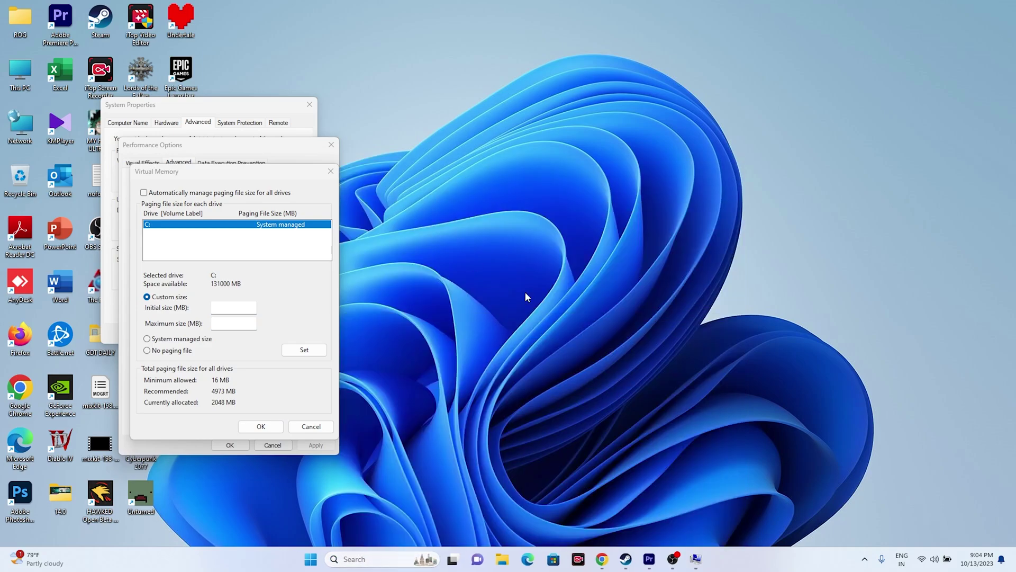
left_click(660, 310)
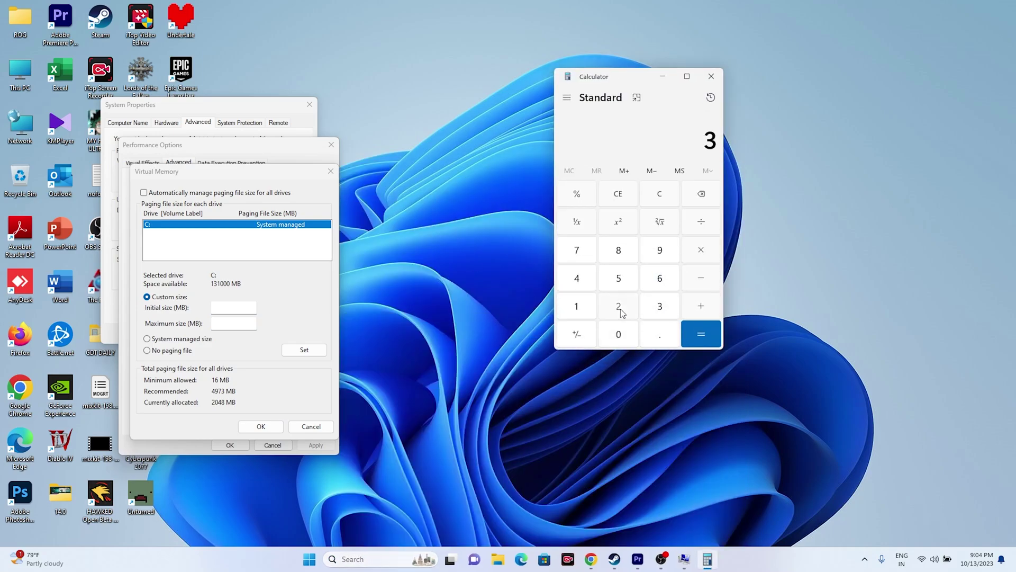
left_click(620, 309)
left_click(699, 259)
left_click(579, 309)
left_click(610, 334)
left_click(615, 313)
left_click(587, 285)
left_click(697, 334)
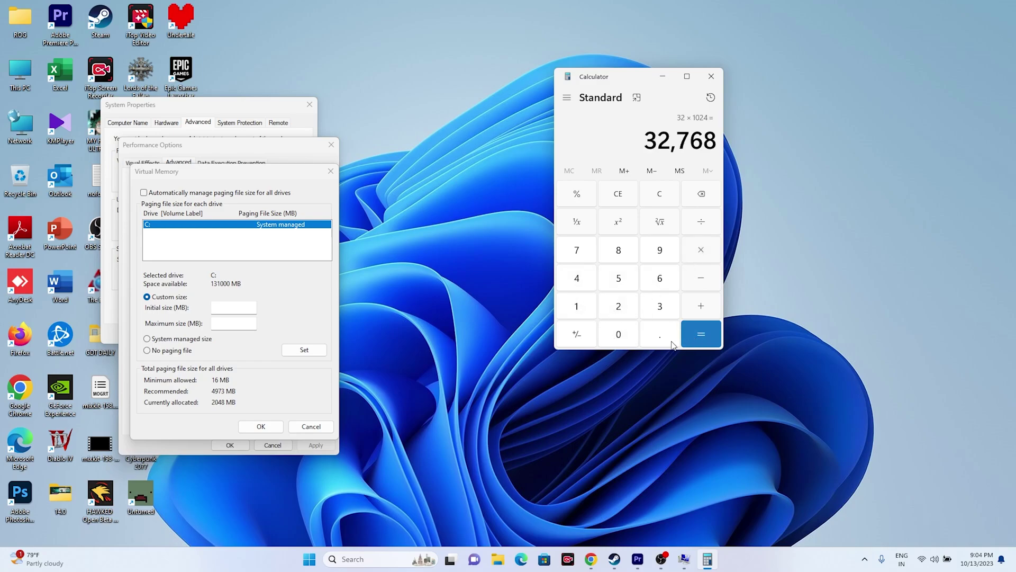
Multiply the calculated value by 1.5 and copy the result, 49,152, into the paging file's initial size
left_click(702, 254)
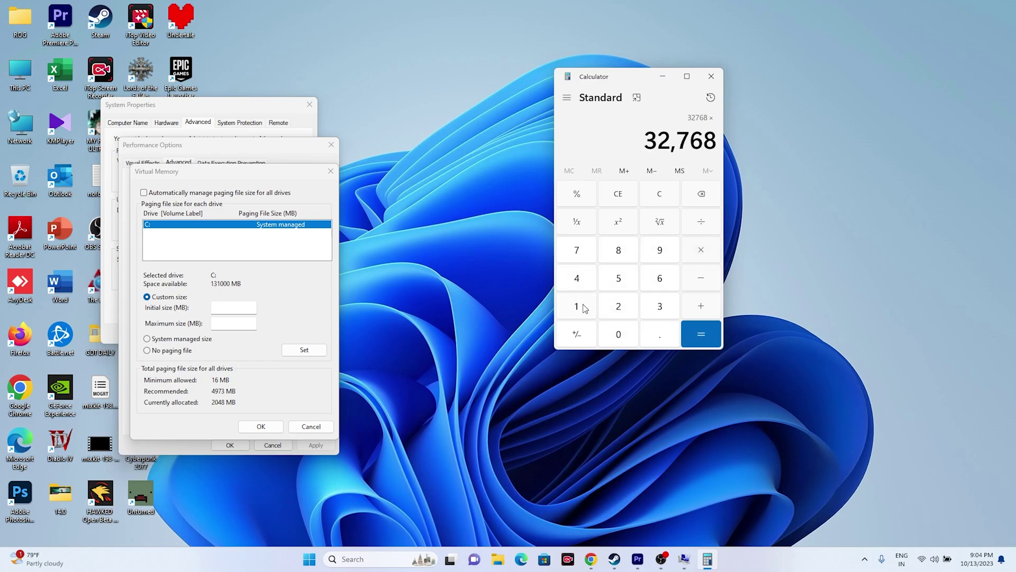
left_click(585, 307)
left_click(642, 330)
left_click(624, 289)
left_click(691, 332)
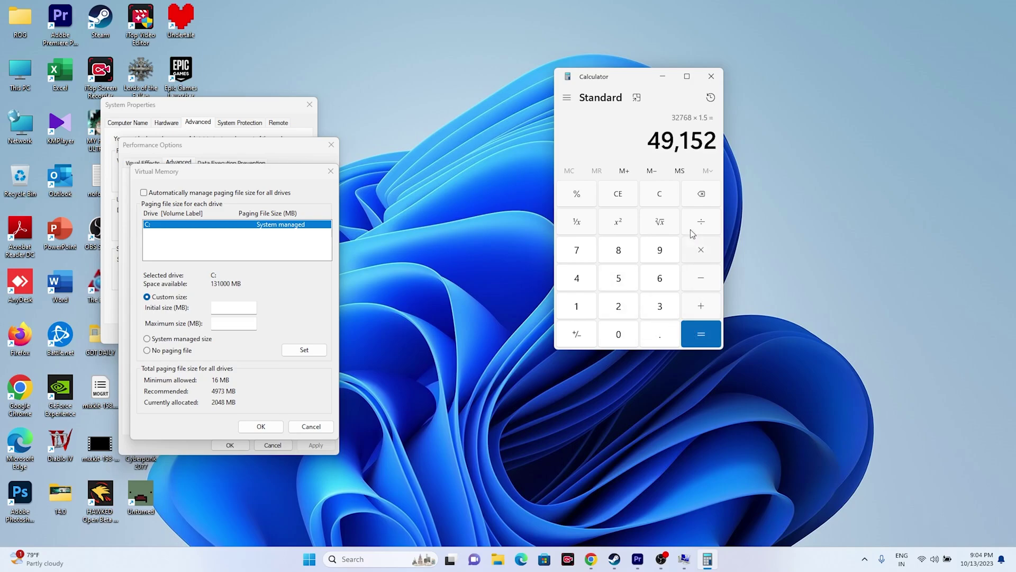
left_click_drag(654, 147, 718, 142)
key("super+c")
right_click(238, 308)
left_click(273, 355)
key("Tab")
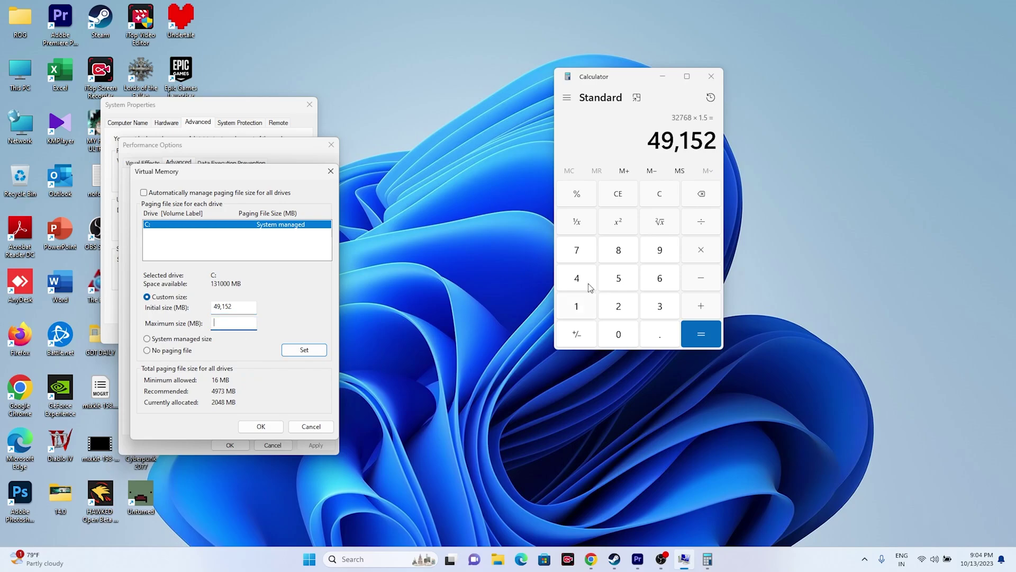
Clear the calculator and compute 32 × 1024 again for the maximum paging file size
left_click(664, 202)
left_click(652, 310)
left_click(633, 308)
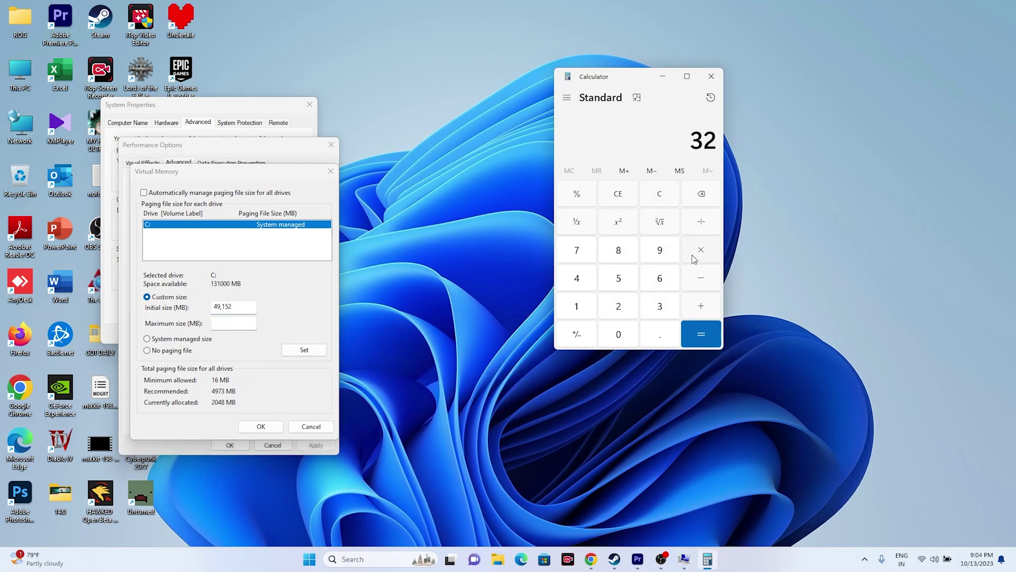
left_click(694, 259)
left_click(578, 306)
left_click(618, 334)
left_click(618, 306)
left_click(577, 278)
left_click(691, 326)
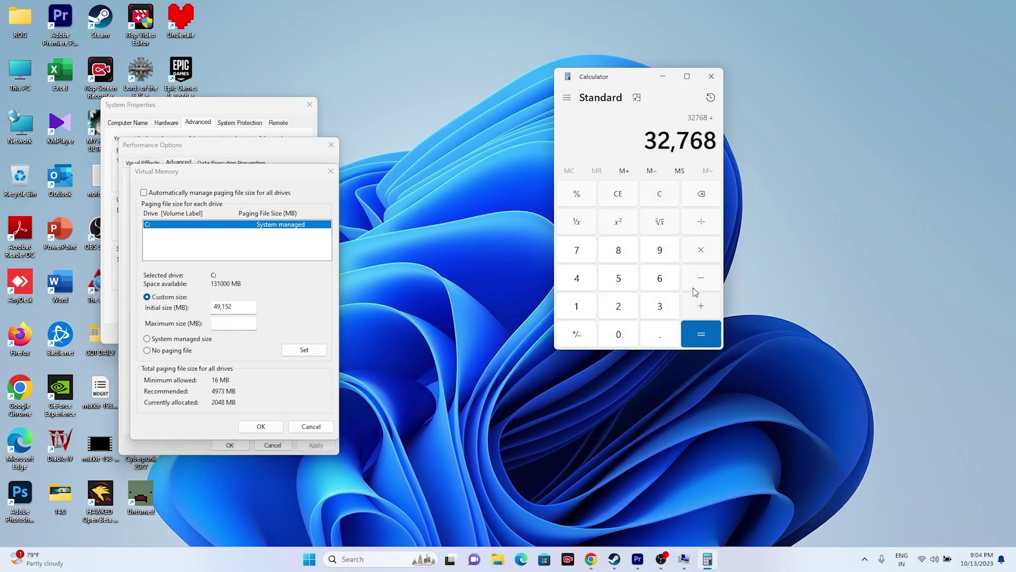
Multiply the calculated value by 3 and copy the result, 98,304, into the paging file's maximum size
left_click(704, 246)
left_click(661, 306)
left_click(700, 333)
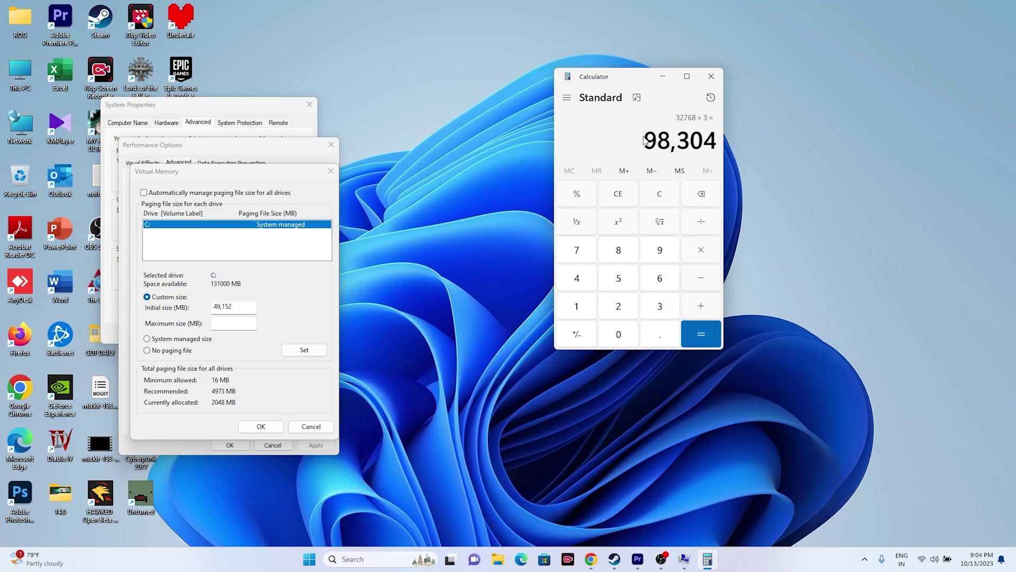
right_click(651, 138)
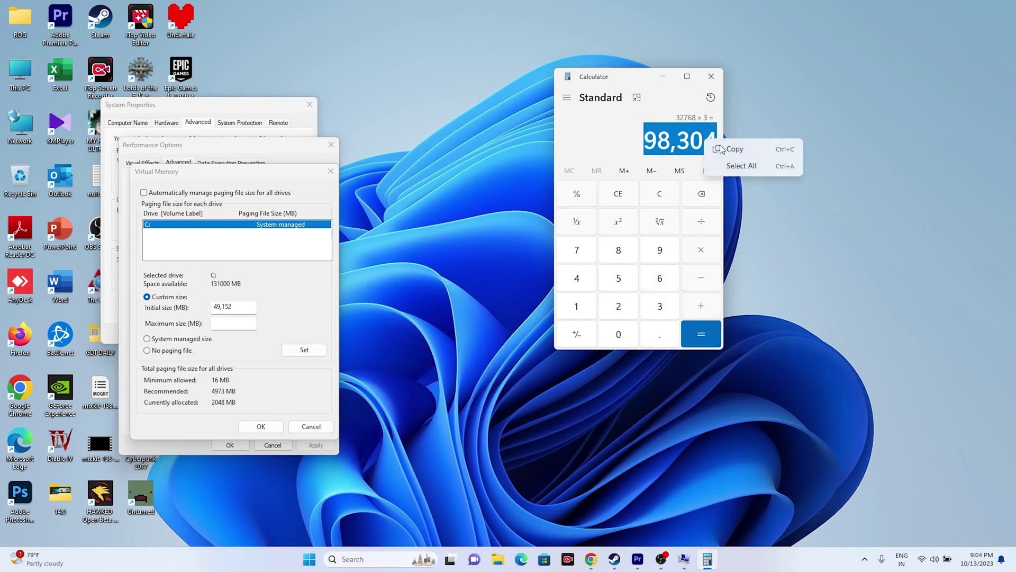
left_click(733, 145)
right_click(244, 322)
left_click(270, 367)
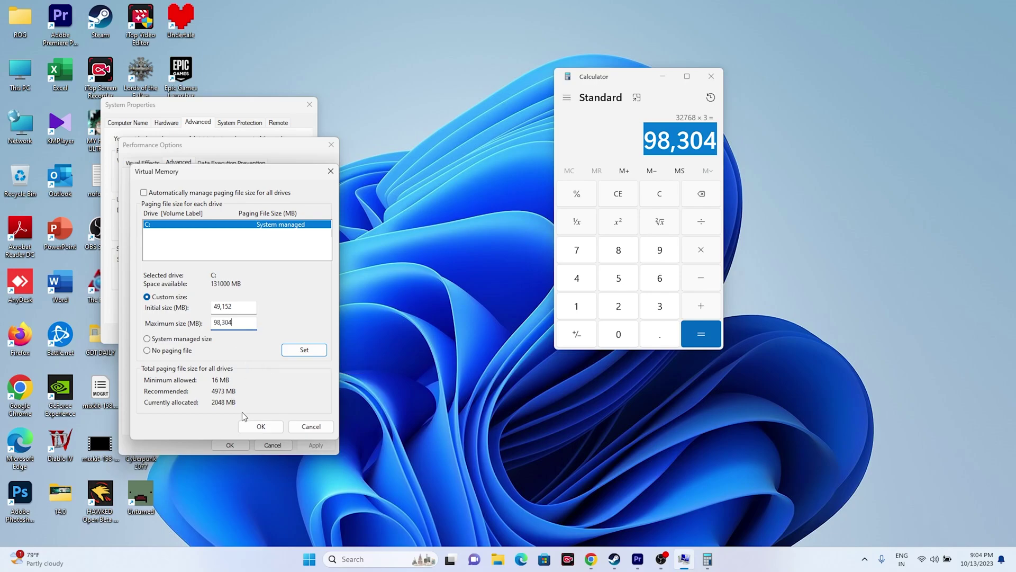
Confirm the virtual memory, performance and system properties dialogs, and close Calculator
left_click(261, 427)
left_click(230, 445)
left_click(209, 334)
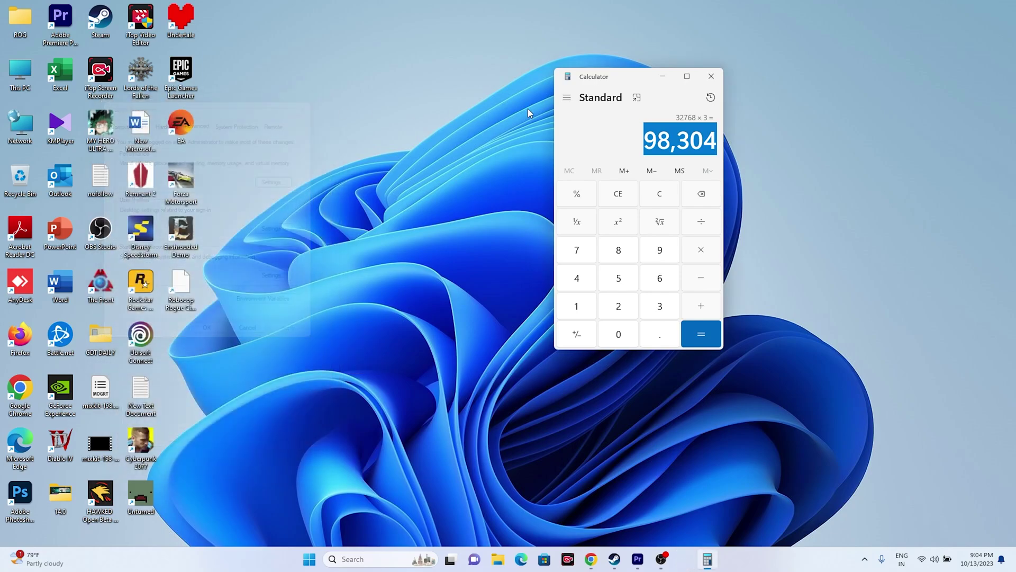
left_click(711, 76)
View the Windows Update page in Settings, close it, and minimize Steam
left_click(638, 559)
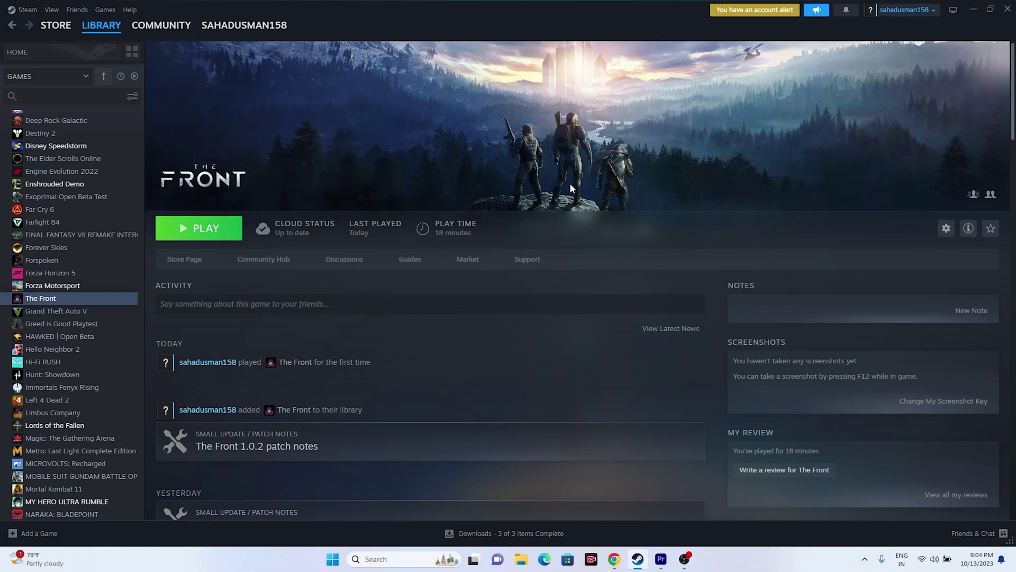
left_click(381, 559)
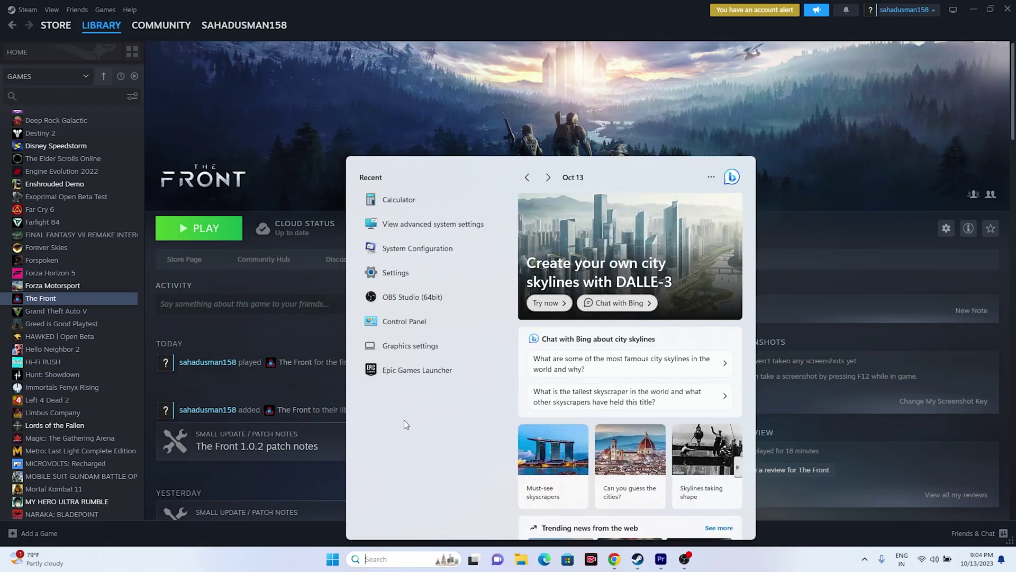
left_click(377, 277)
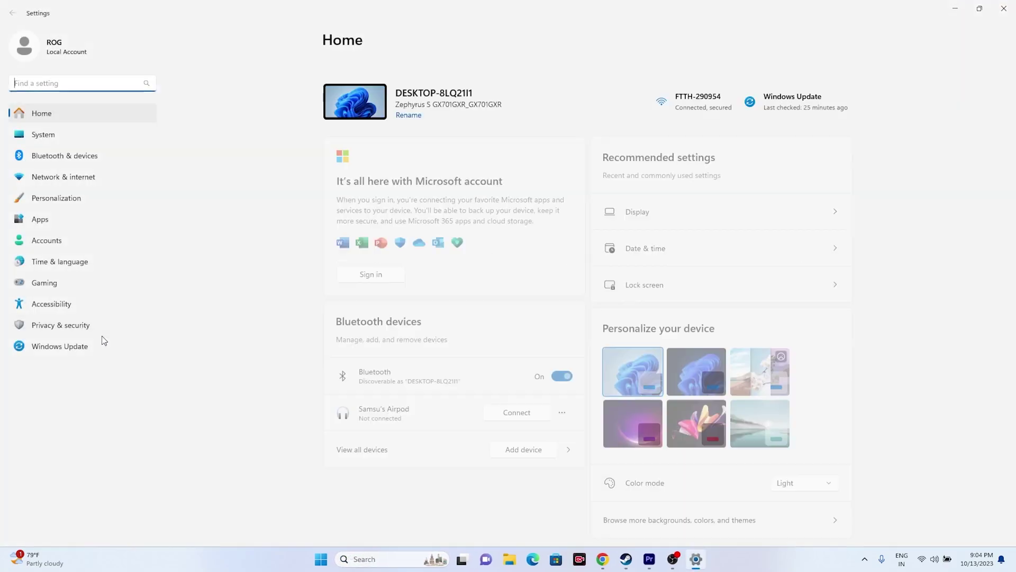
left_click(85, 346)
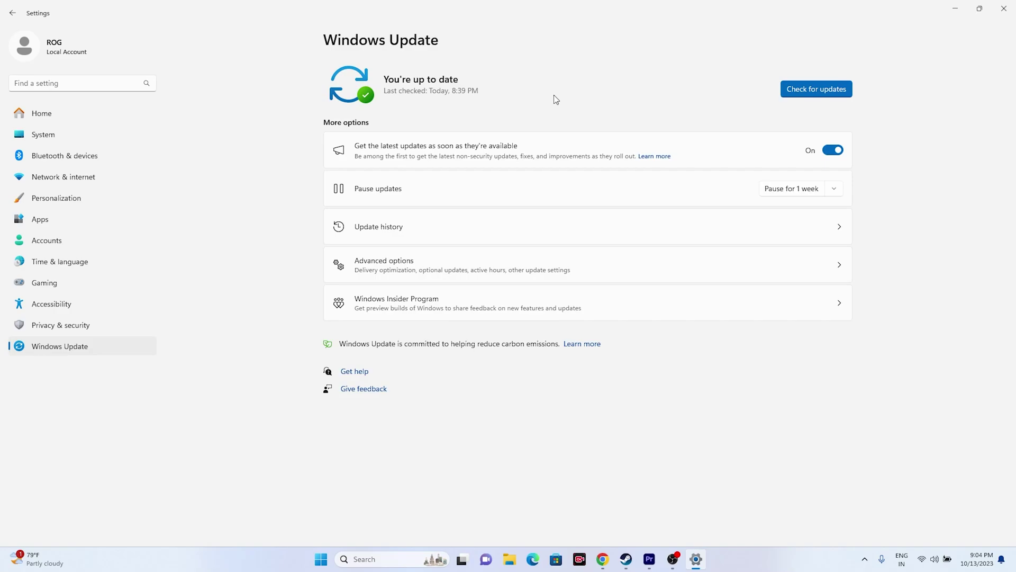
left_click(1004, 9)
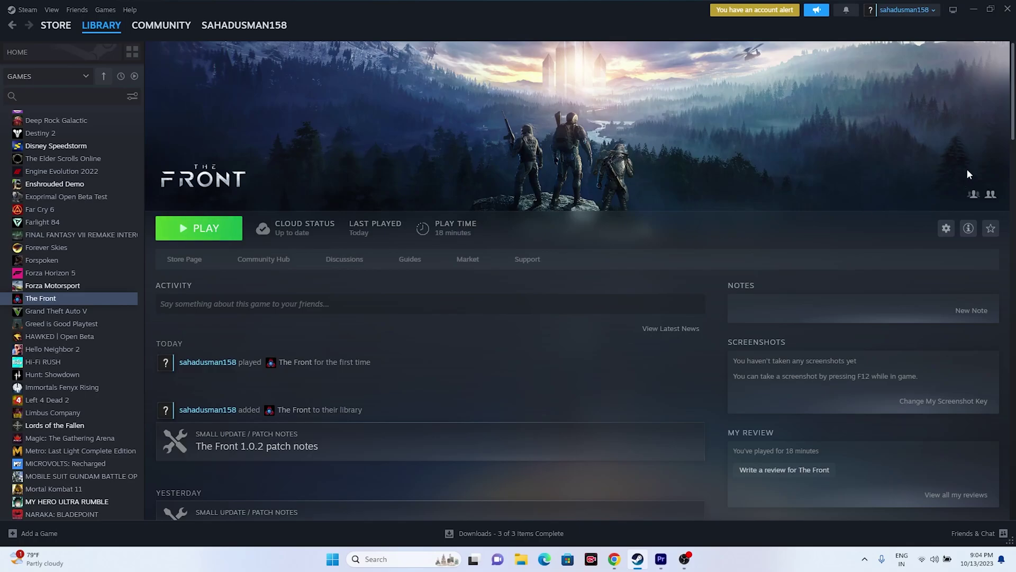
left_click(969, 9)
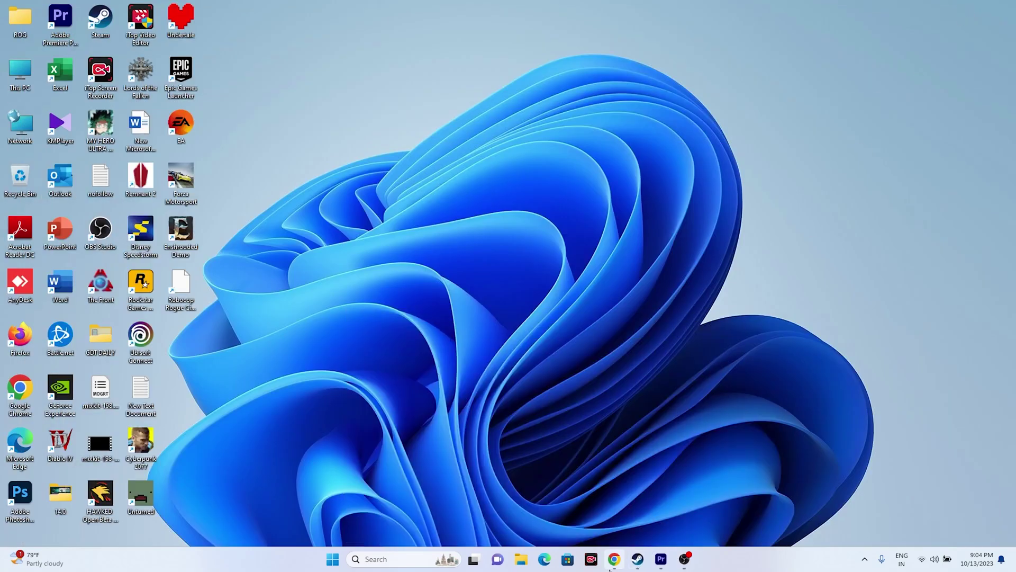
Switch to NVIDIA's GeForce Drivers page in Chrome and look up GeForce RTX 4090 Laptop GPU drivers for Windows 11
left_click(613, 566)
left_click(479, 9)
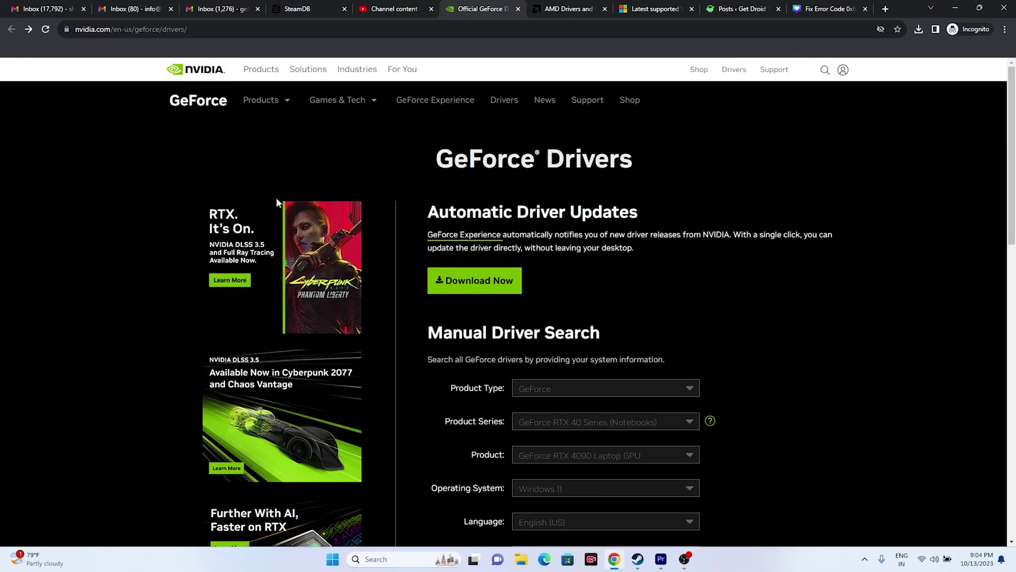
scroll(912, 220, "down", 4)
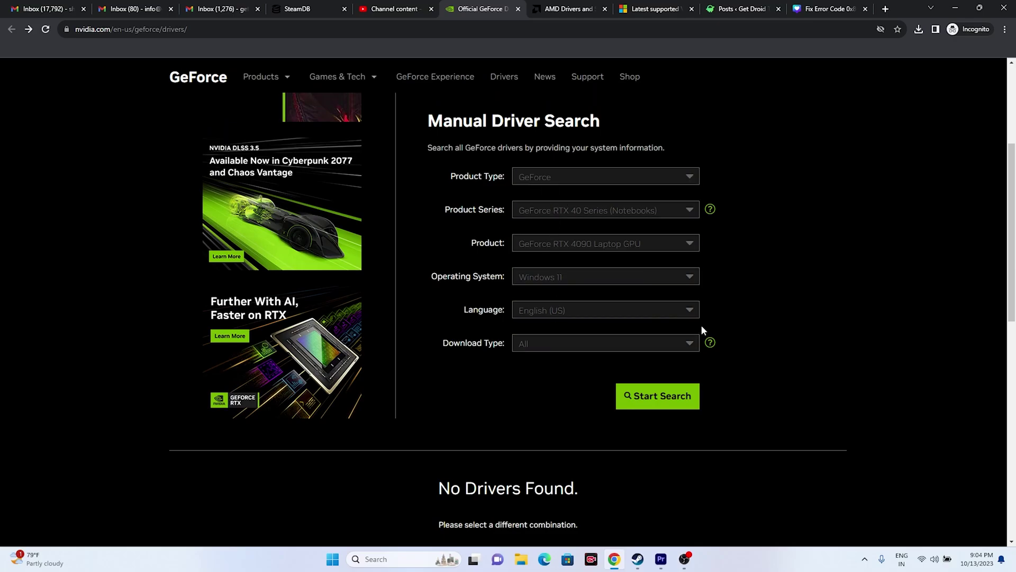
scroll(698, 324, "down", 3)
scroll(697, 323, "down", 2)
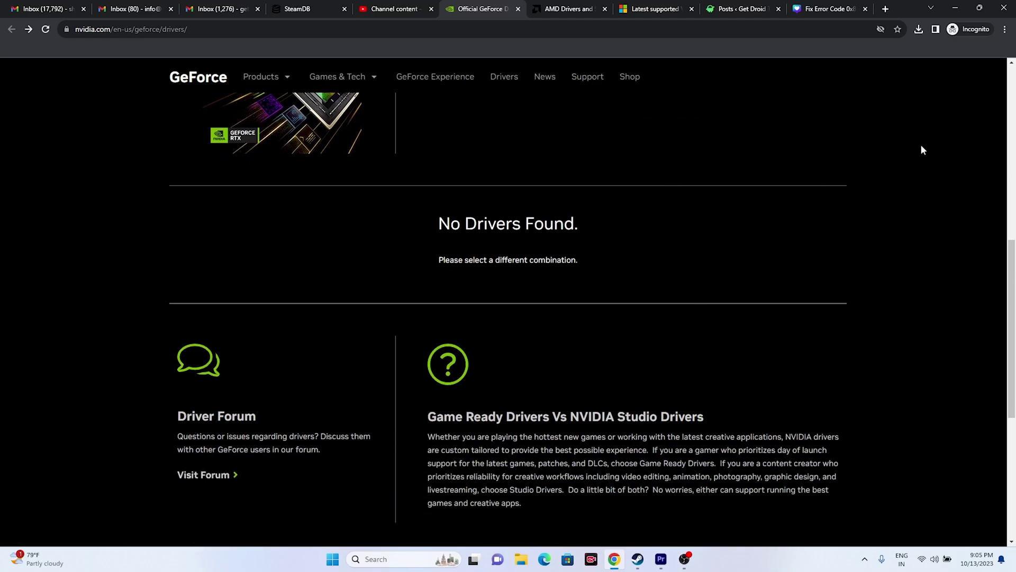
scroll(900, 142, "down", 2)
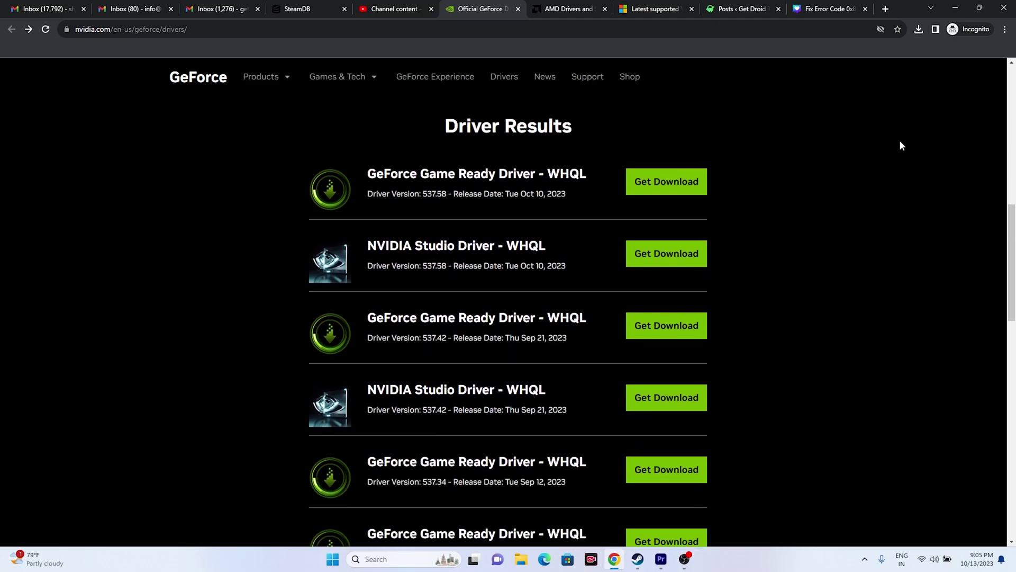
Highlight the version and release date of the first GeForce Game Ready Driver in the driver results
left_click_drag(424, 190, 446, 190)
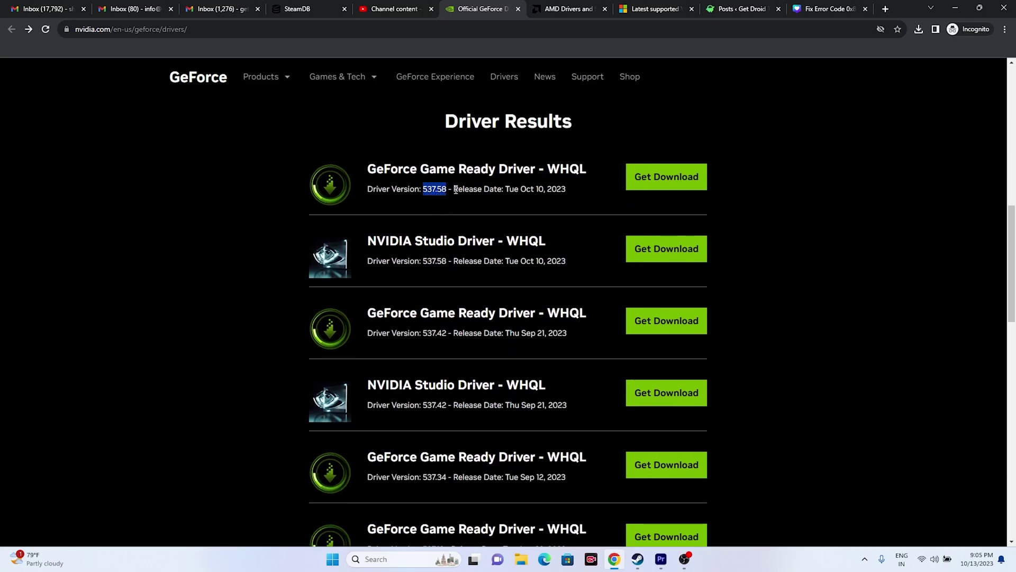
left_click(536, 194)
left_click_drag(522, 189, 371, 165)
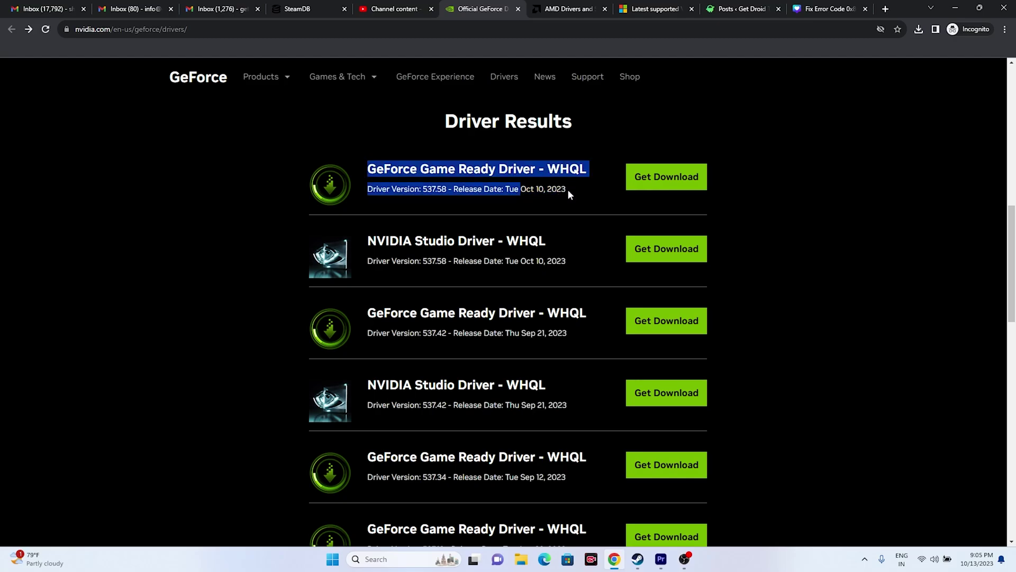
left_click_drag(562, 189, 520, 189)
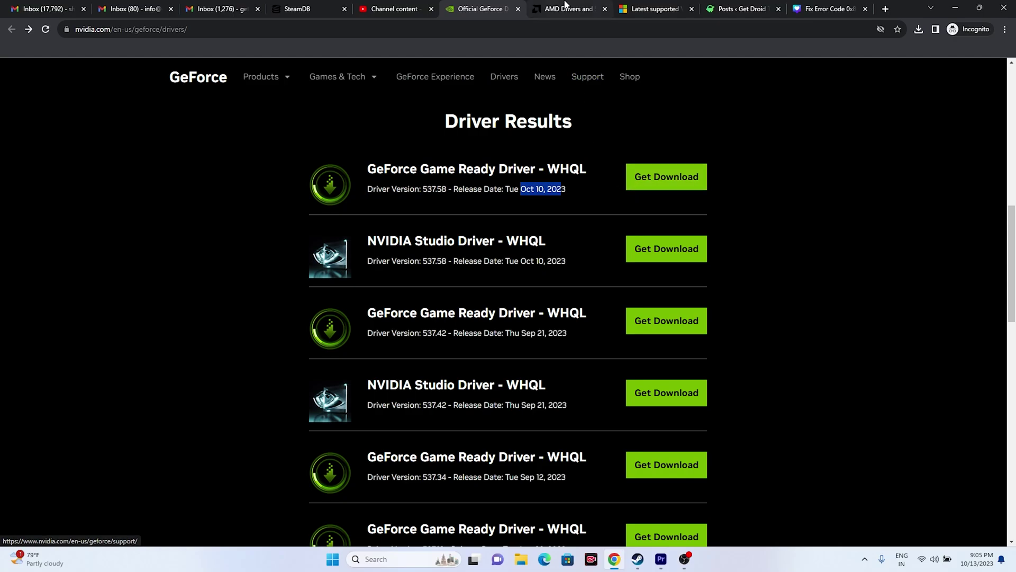
Switch to AMD's drivers page and look up the Radeon RX 7900 XT drivers available for each operating system
left_click(595, 9)
scroll(773, 236, "down", 2)
scroll(773, 236, "down", 1)
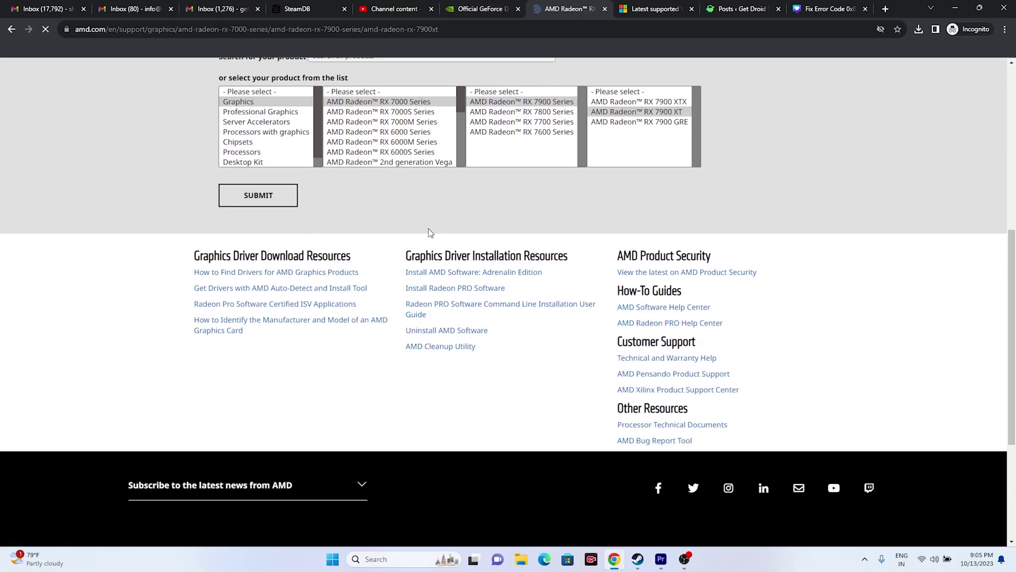
scroll(180, 219, "down", 3)
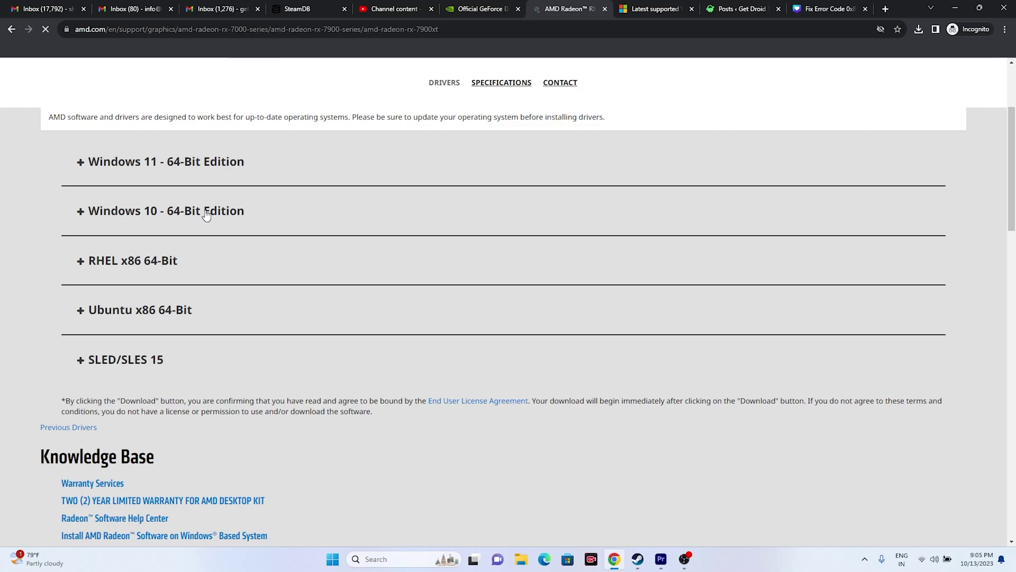
Review Microsoft's latest supported Visual C++ Redistributable downloads, highlighting the article title and the X86 architecture entry, and minimize Chrome
left_click(655, 8)
scroll(353, 228, "up", 5)
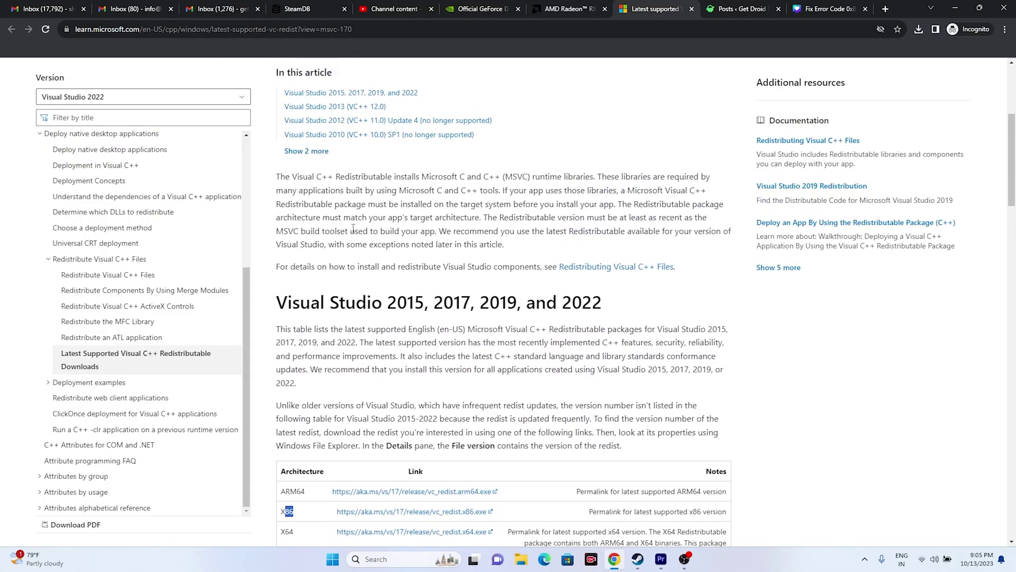
scroll(353, 229, "up", 5)
left_click_drag(504, 280, 276, 243)
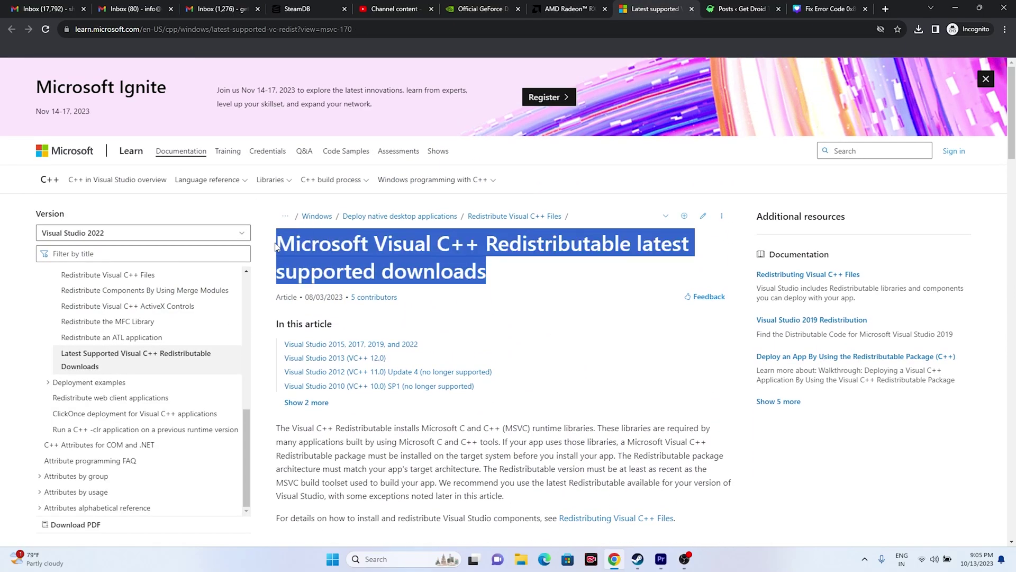
left_click(512, 269)
scroll(512, 269, "down", 10)
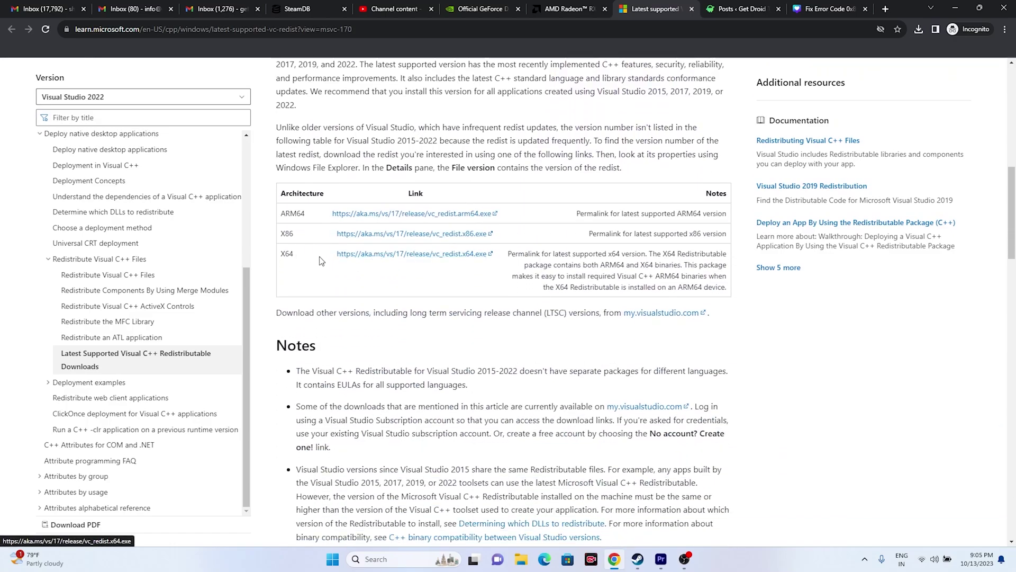
mouse_move(288, 252)
left_mouse_down()
mouse_move(306, 256)
mouse_move(304, 241)
left_mouse_up()
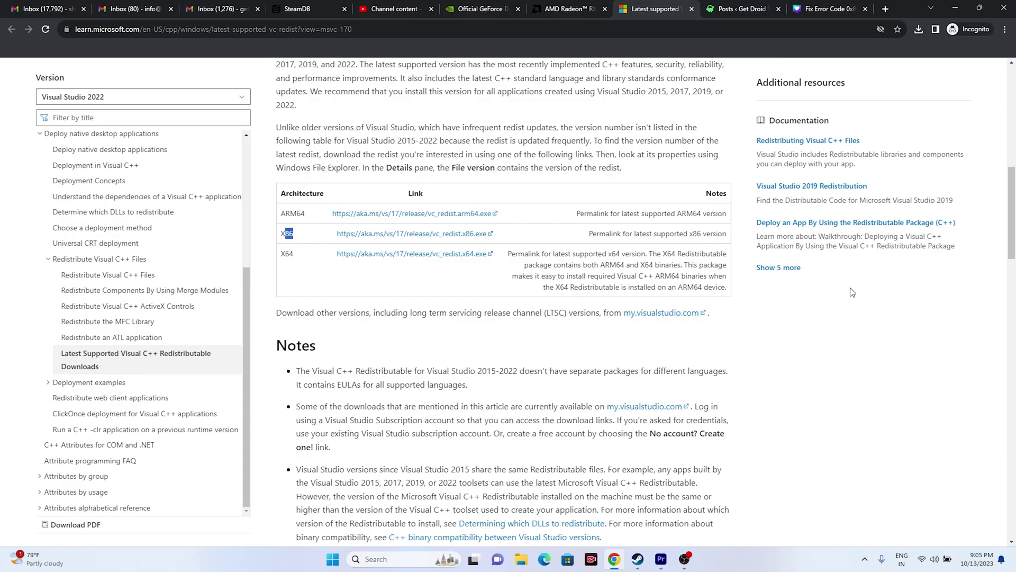
left_click(955, 8)
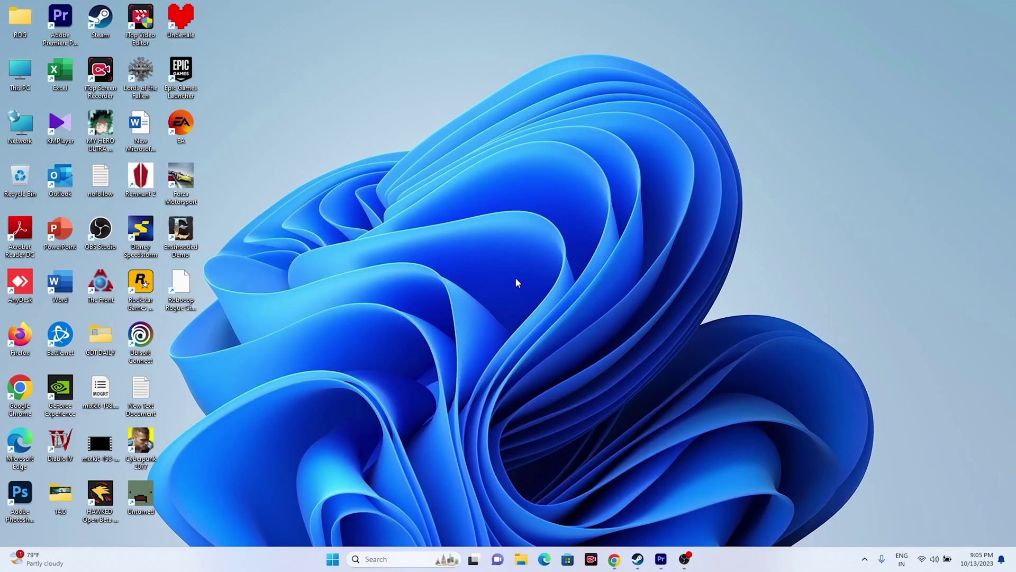
Switch to Steam, view the management options for The Front in the library, and dismiss them
left_click(638, 559)
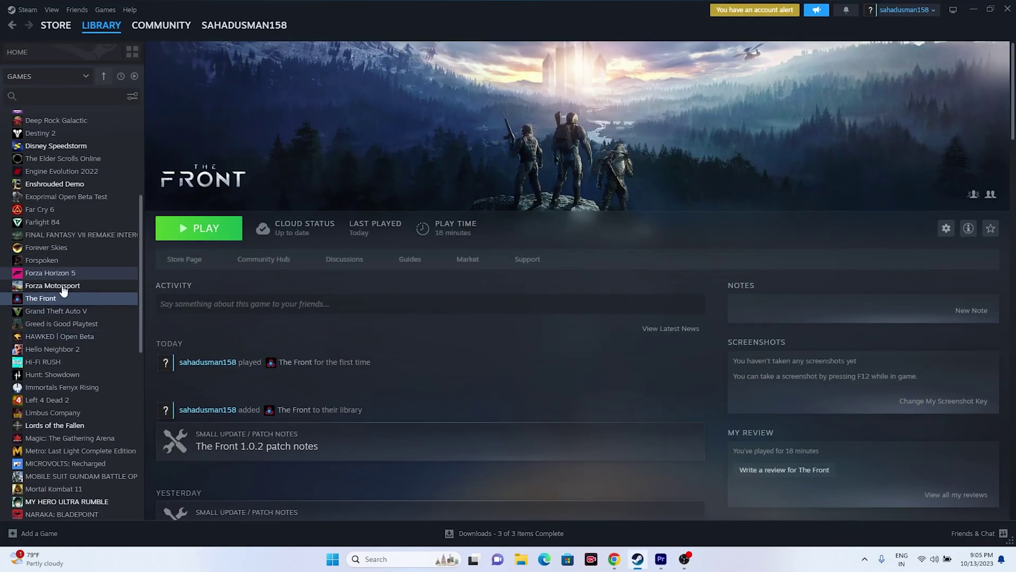
right_click(64, 303)
mouse_move(80, 369)
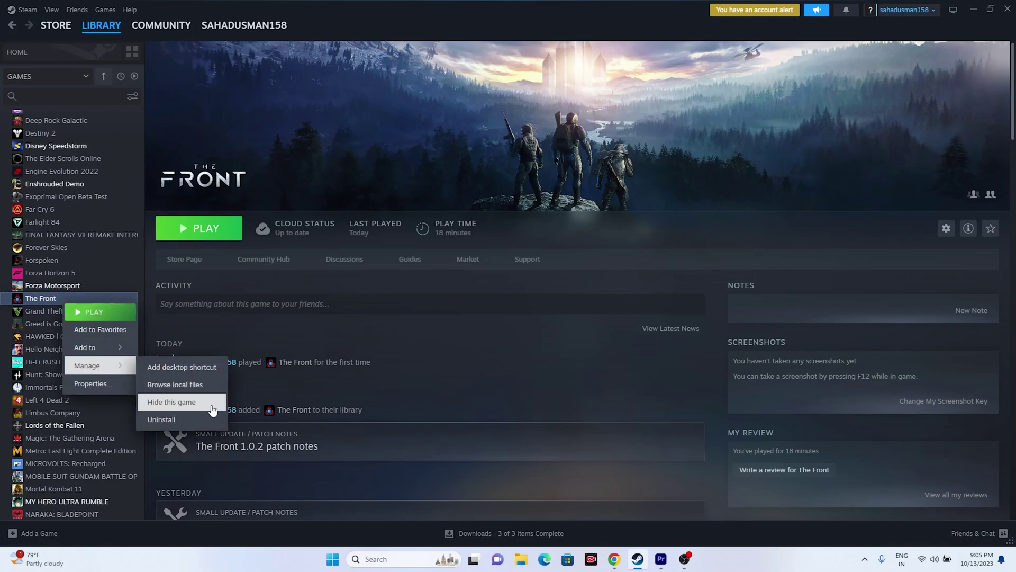
left_click(449, 400)
Check the drives under This PC in File Explorer and close the window
left_click(519, 559)
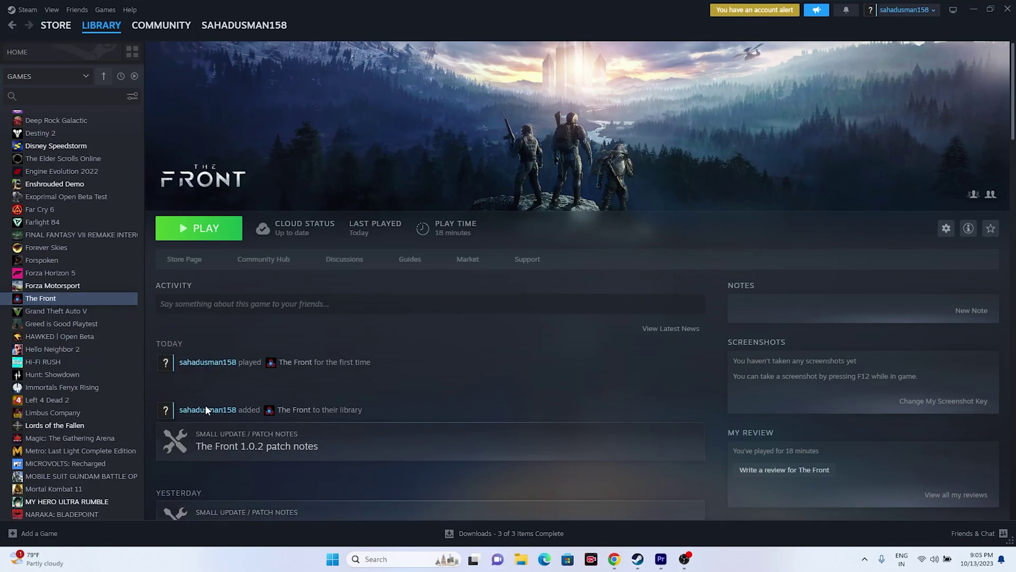
left_click(53, 371)
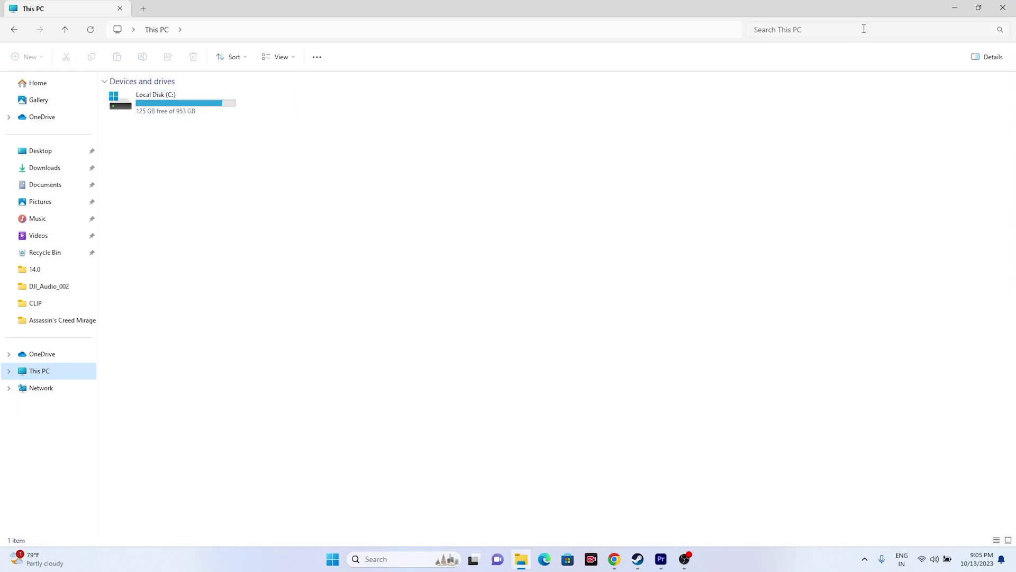
left_click(1003, 8)
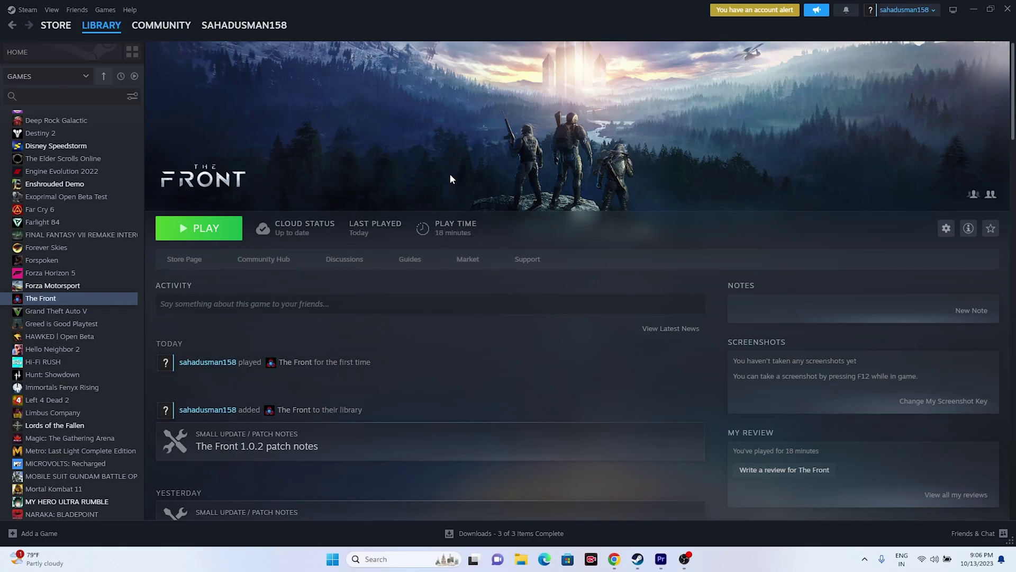
Verify the integrity of The Front's installed game files in Steam and close its properties
right_click(59, 299)
mouse_move(74, 360)
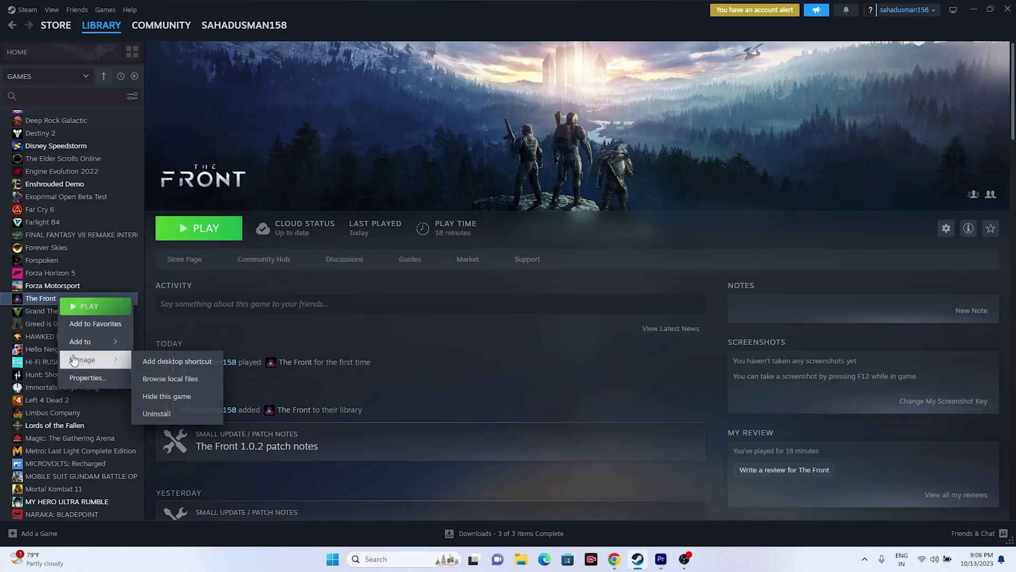
left_click(87, 378)
left_click(321, 204)
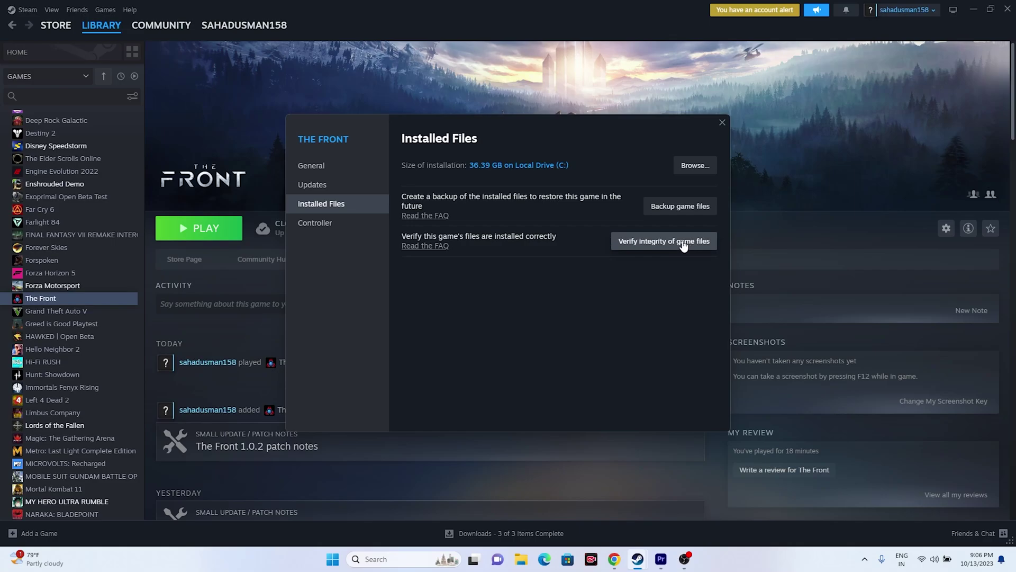
left_click(684, 242)
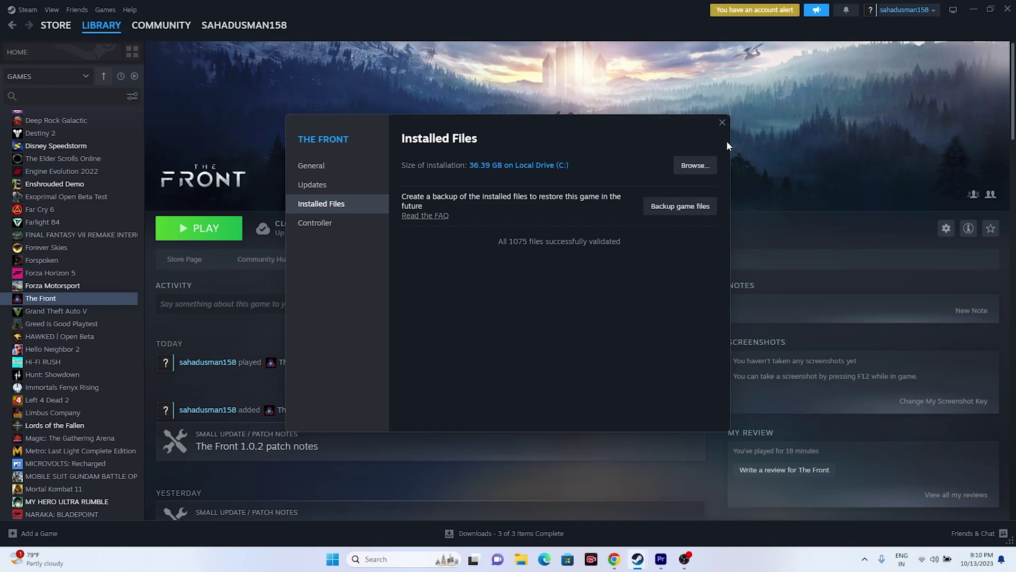
left_click(722, 122)
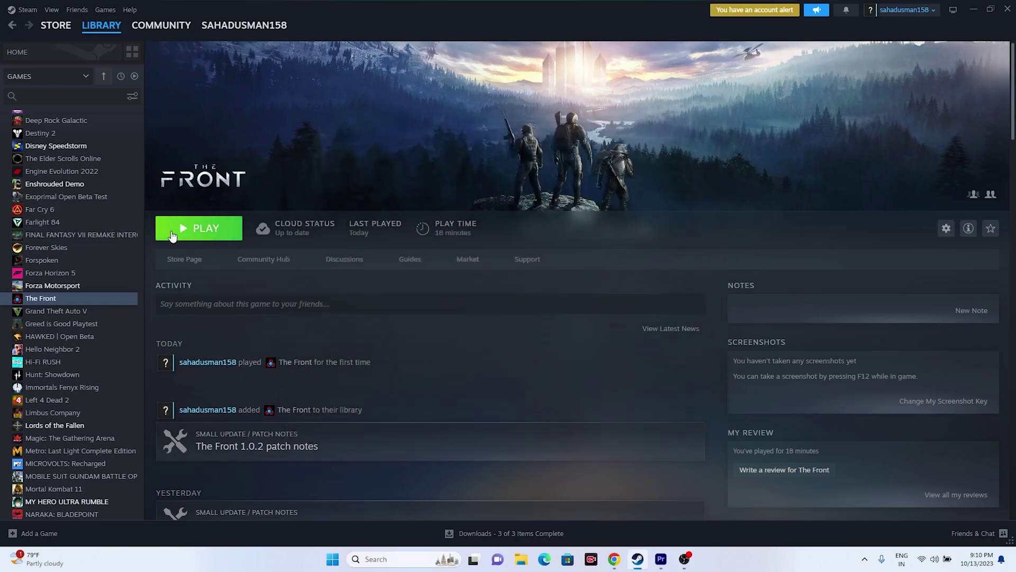